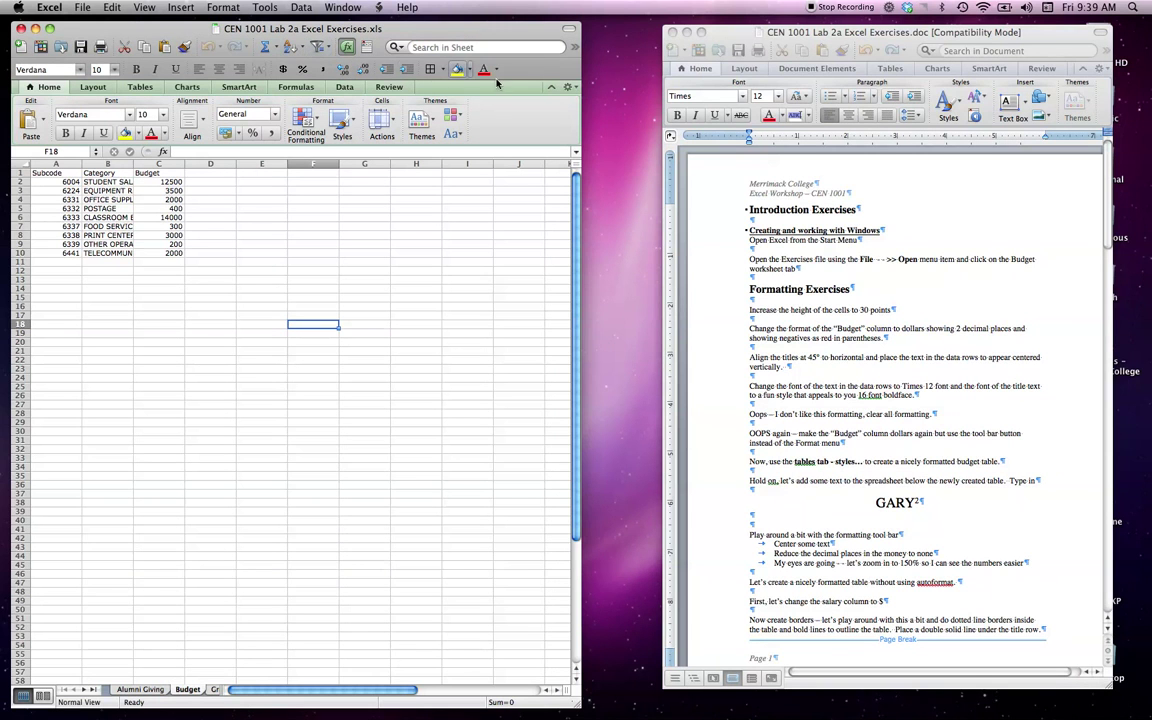
Step: Move the Word exercise document window closer to the workbook, review its instructions, and return to the Excel workbook
left_click(694, 32)
left_click_drag(758, 32, 714, 32)
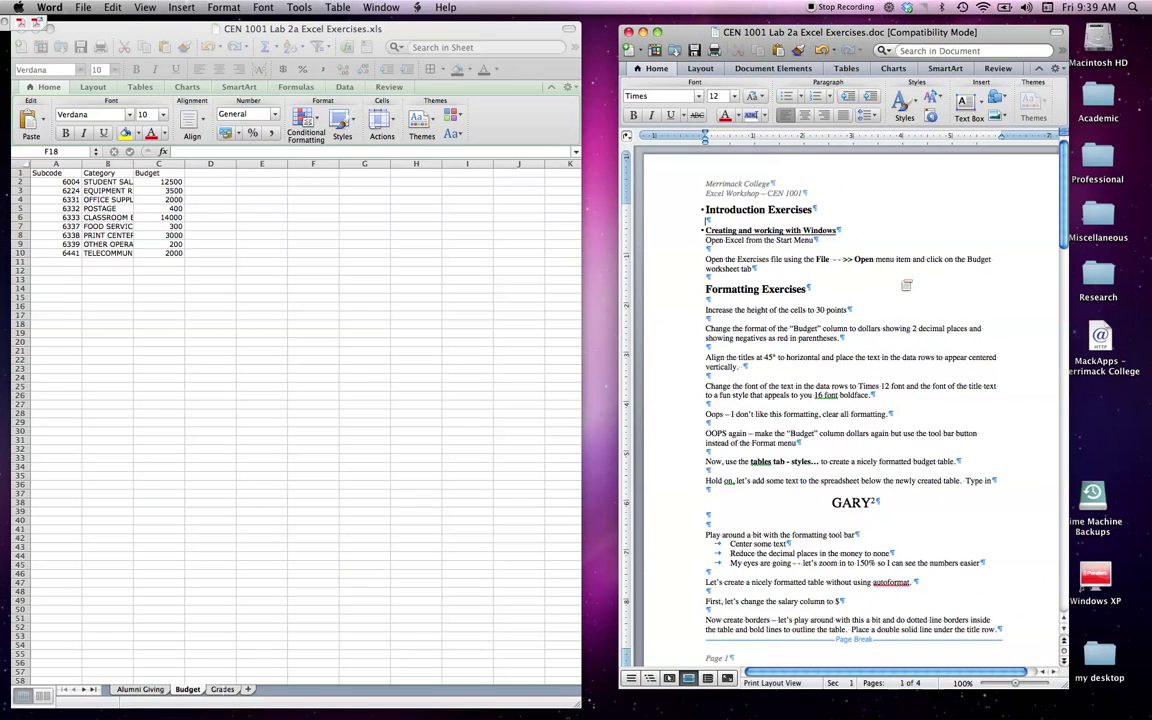
scroll(850, 400, "down", 2)
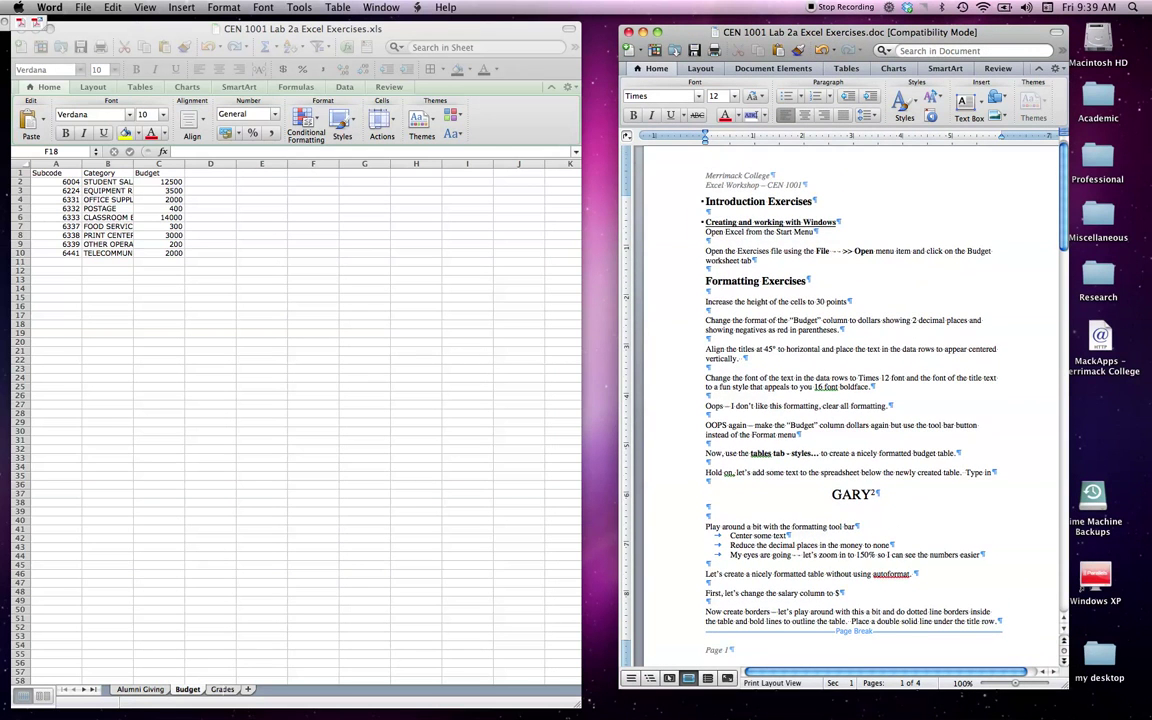
left_click(382, 296)
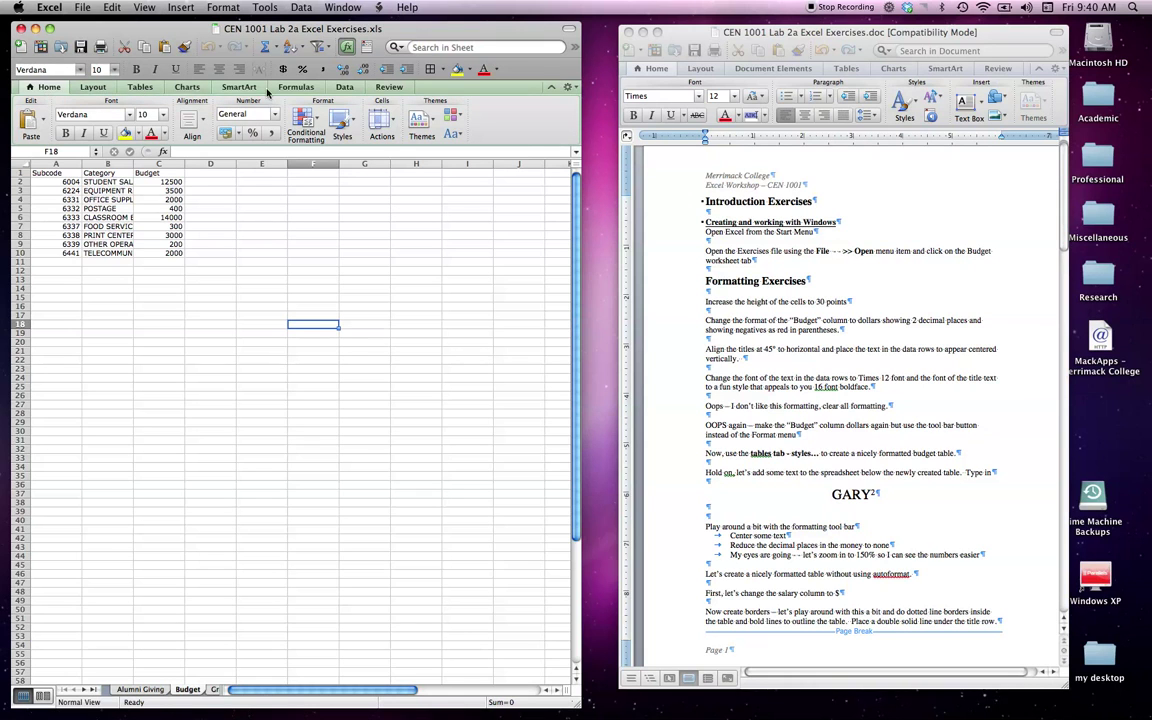
left_click(222, 207)
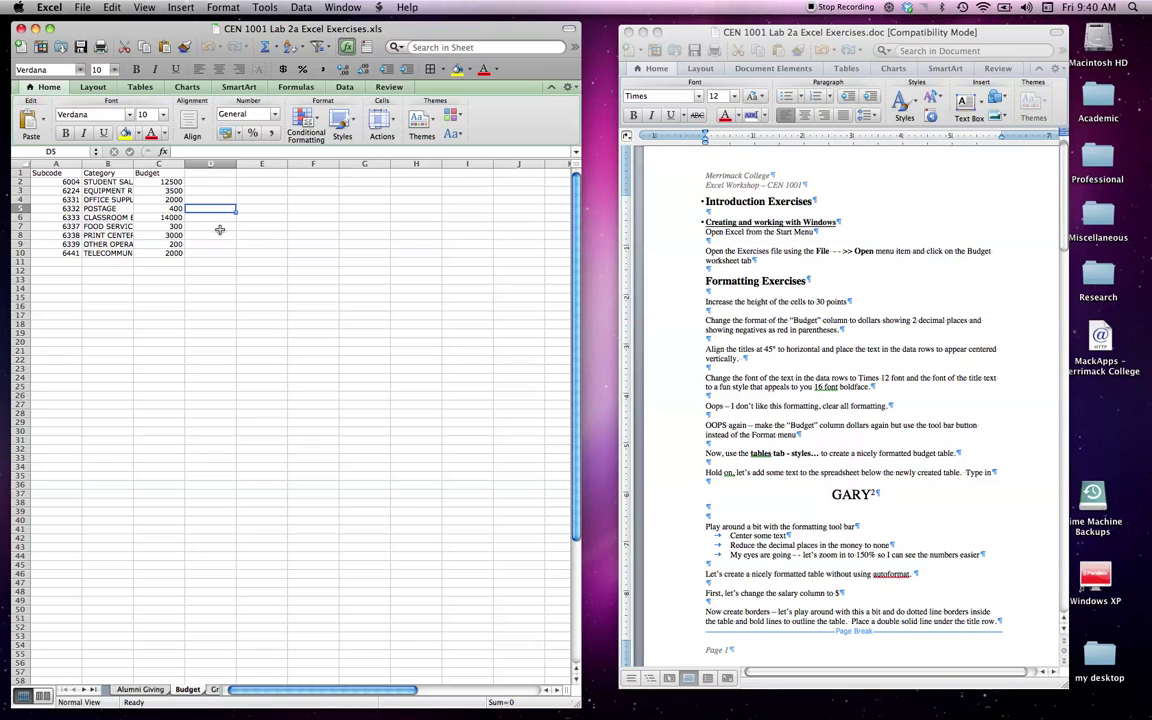
left_click(166, 218)
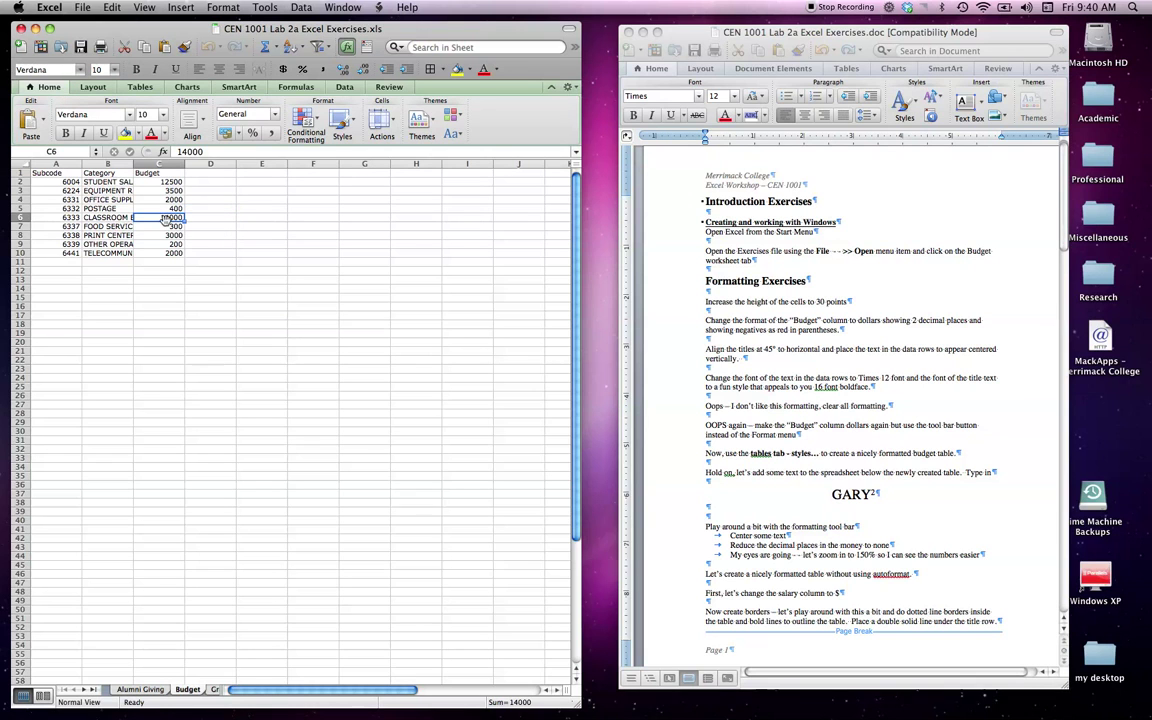
left_click(164, 281)
left_click(162, 262)
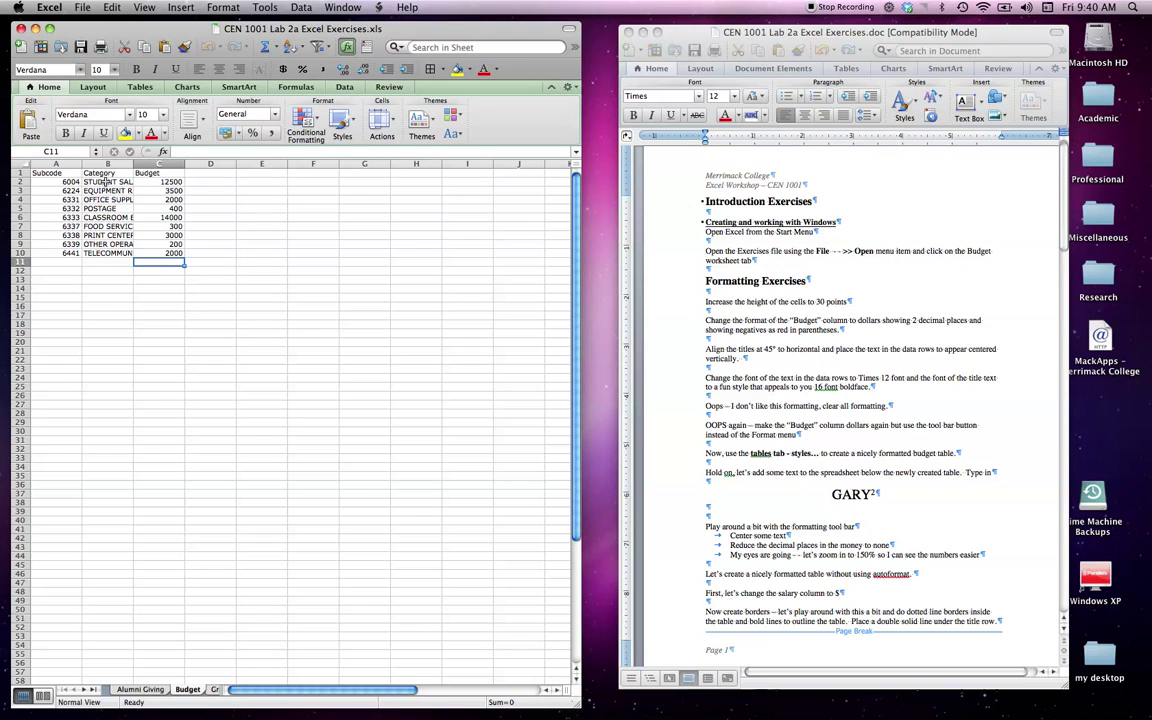
left_click(289, 211)
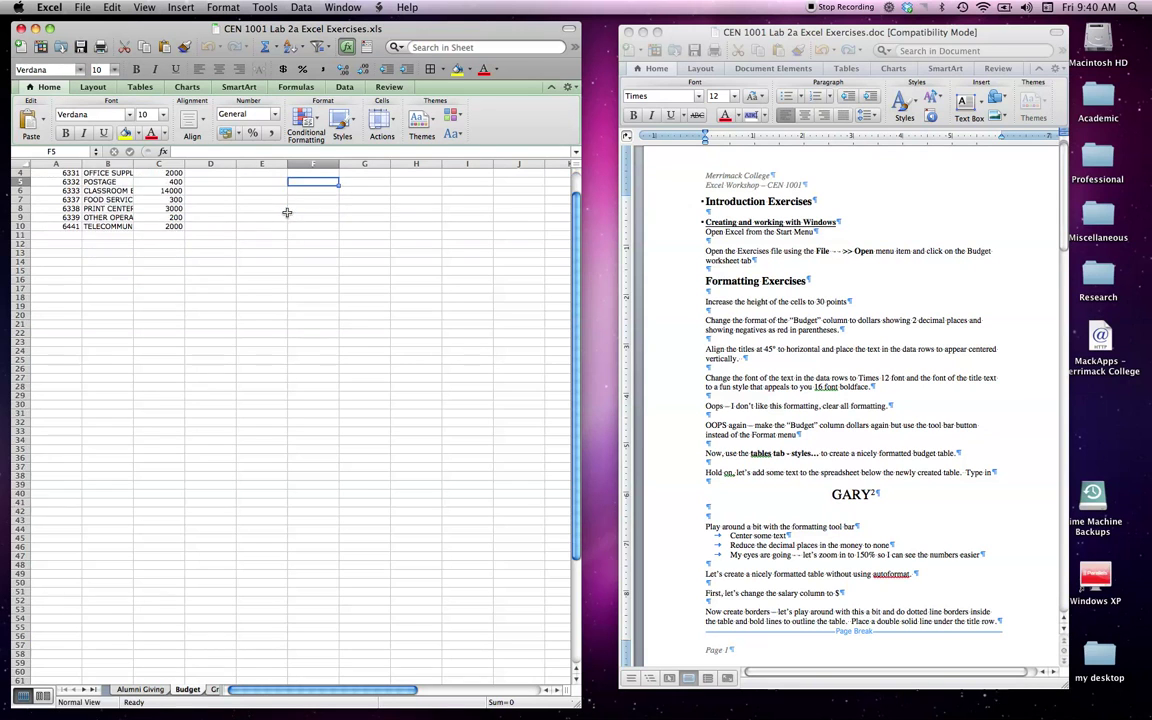
left_click_drag(45, 182, 45, 425)
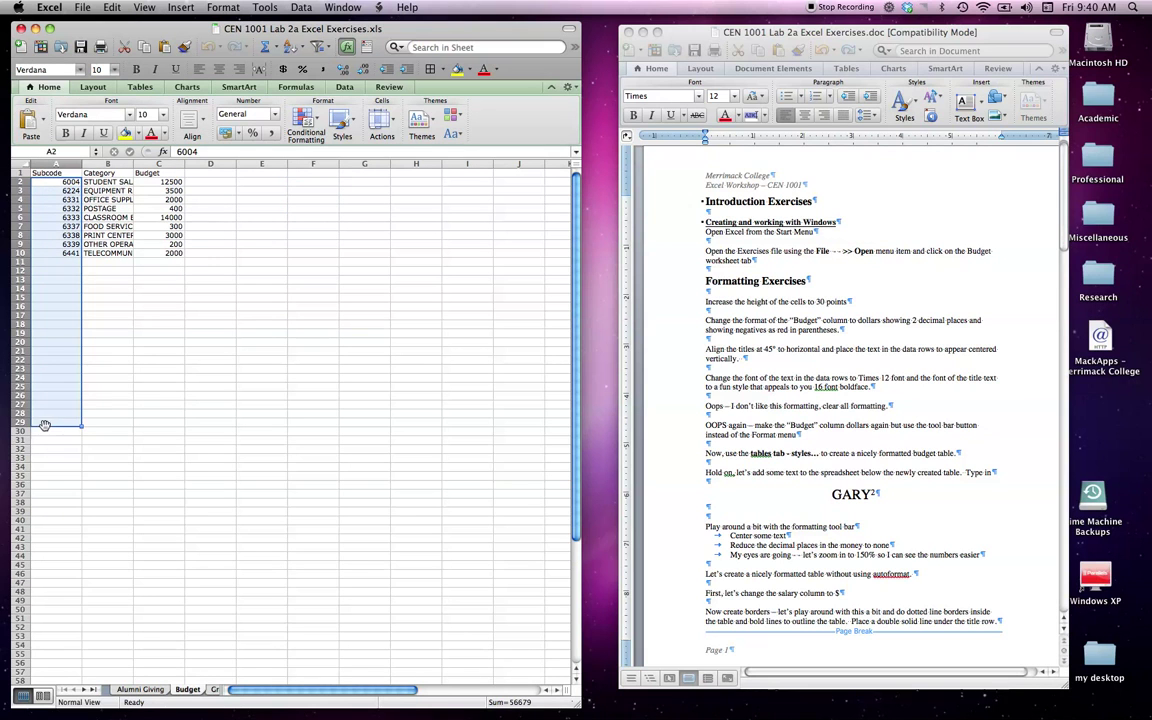
left_click(108, 404)
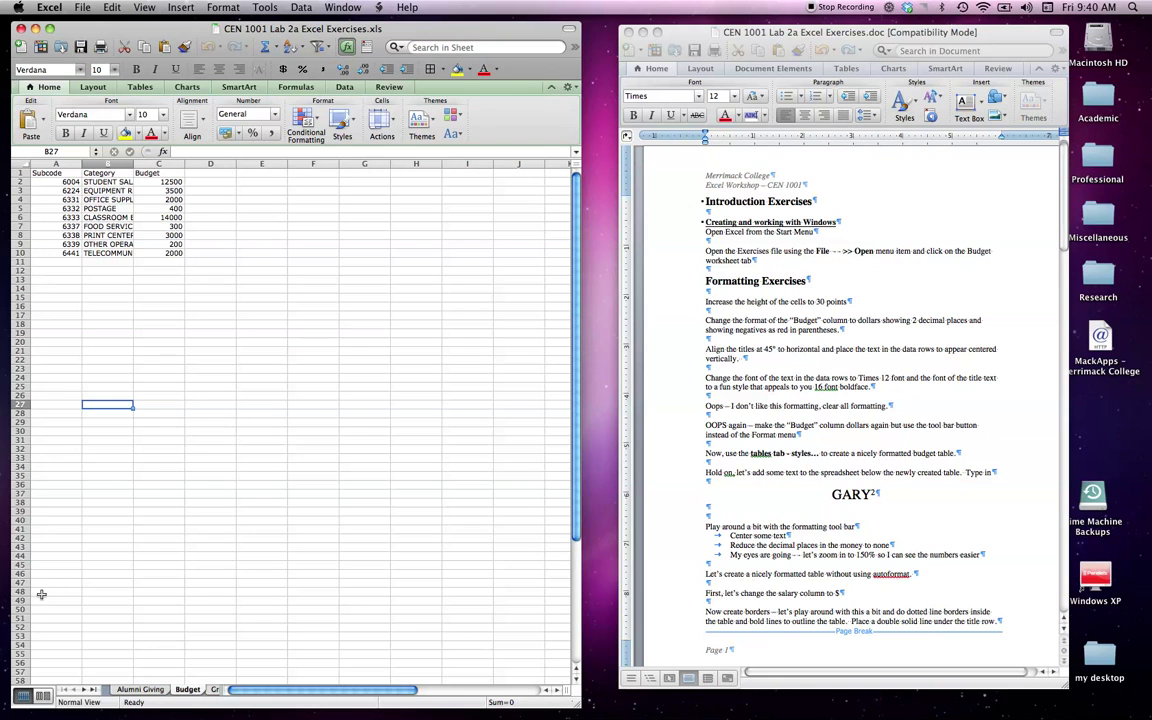
scroll(134, 497, "down", 2)
scroll(153, 545, "up", 2)
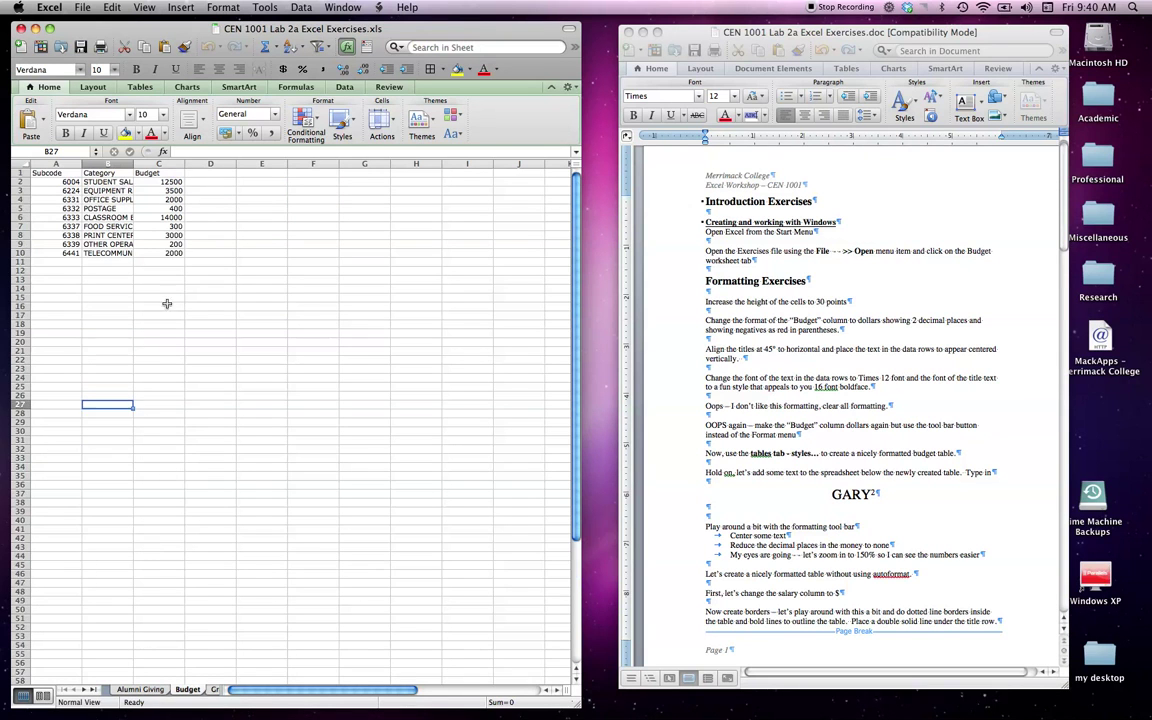
left_click(160, 244)
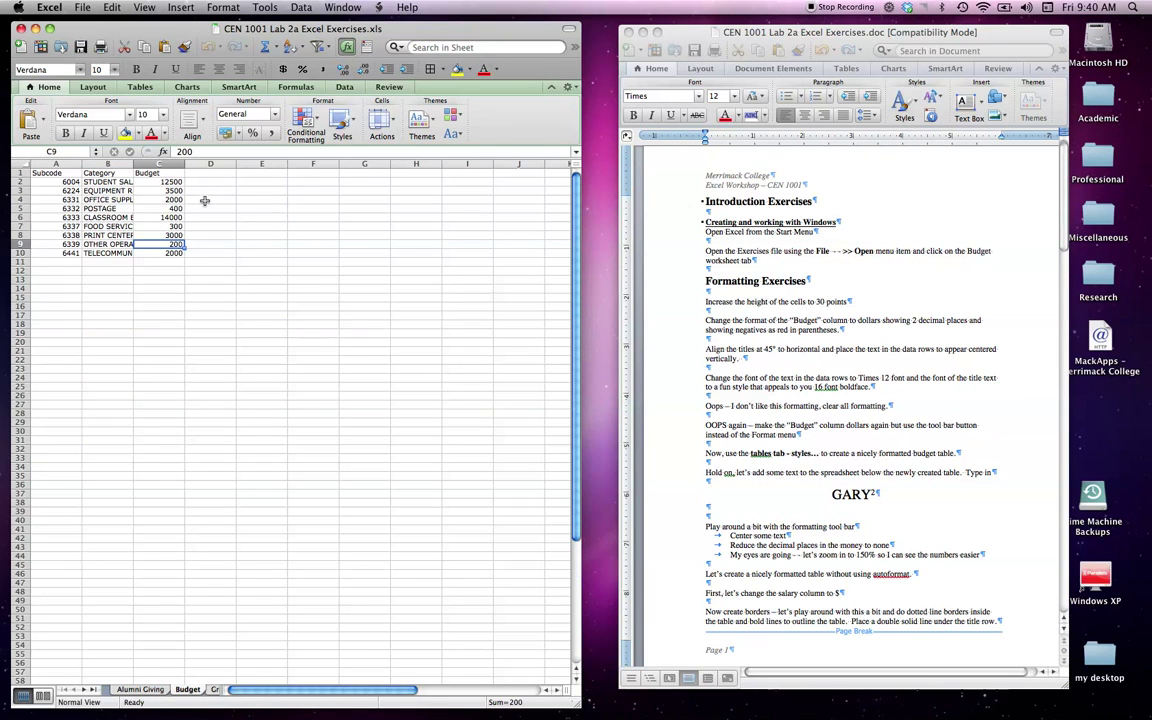
Step: Change the Postage budget in cell C5 to 40
left_click(168, 208)
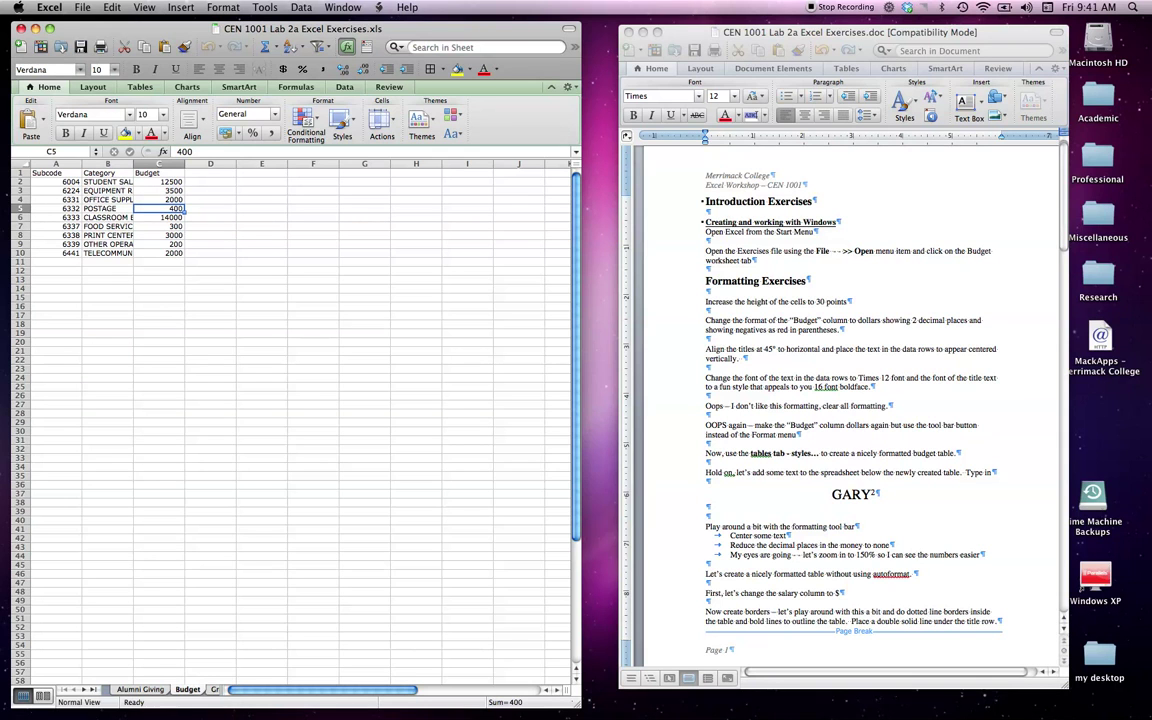
double_click(160, 208)
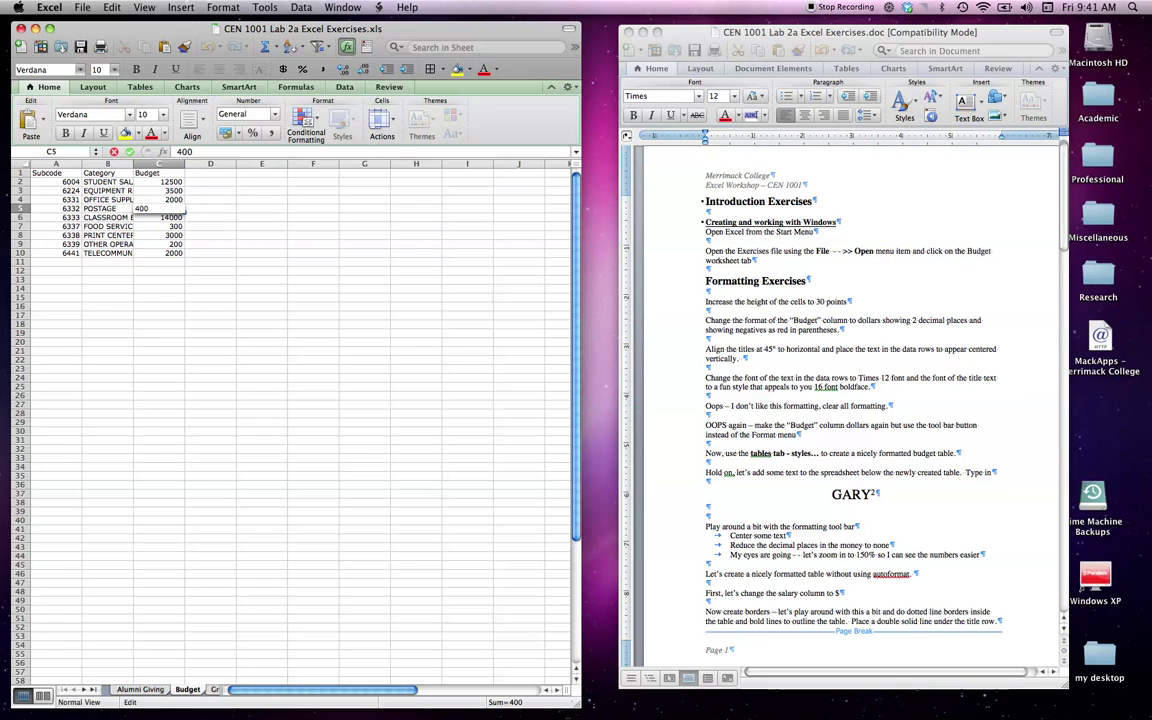
key("BackSpace")
key("Return")
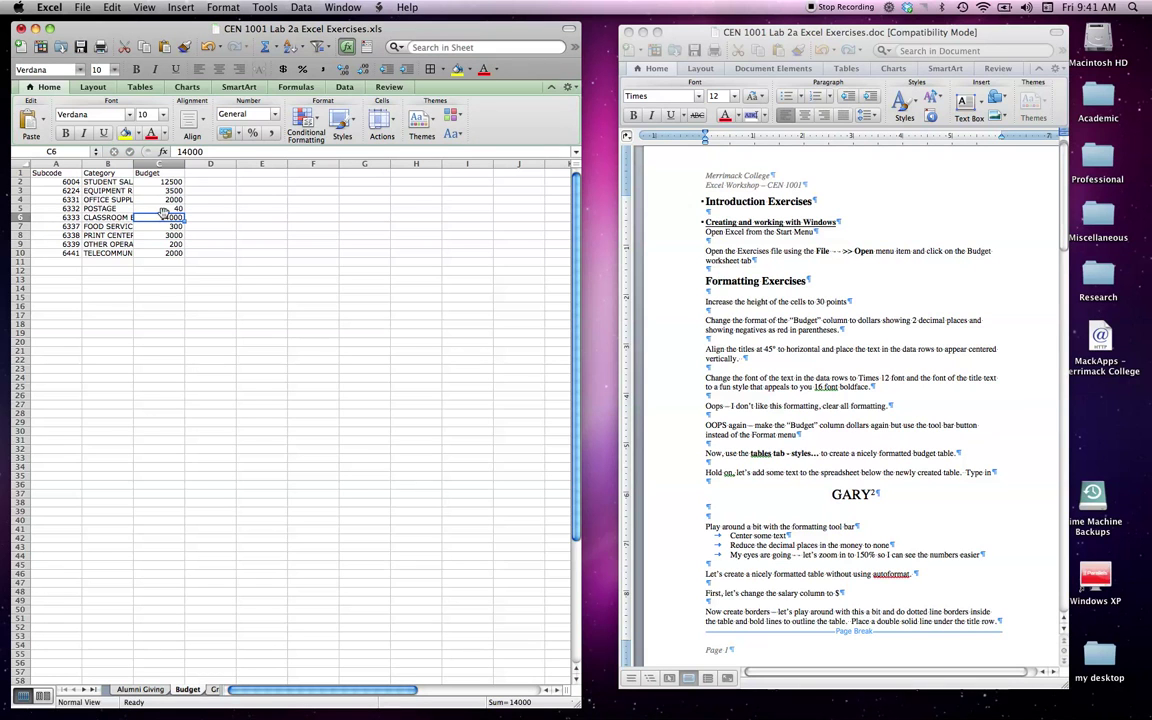
Step: Set the Postage budget in cell C5 back to 400
key("Up")
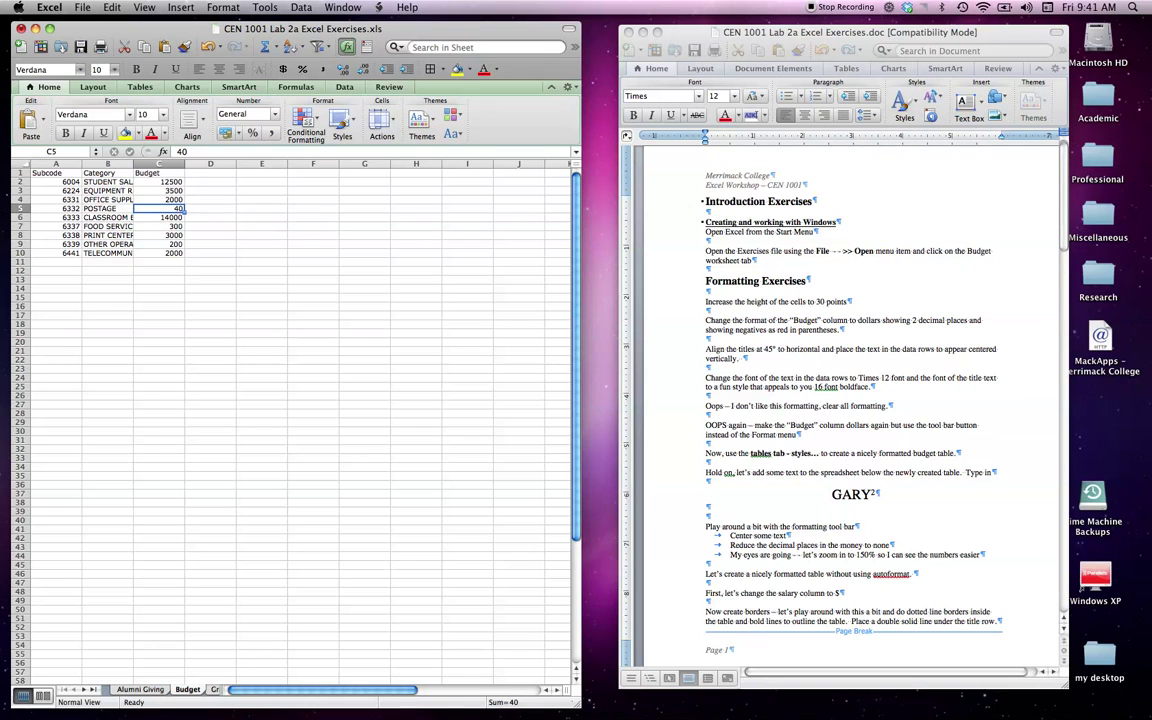
key("ctrl+u")
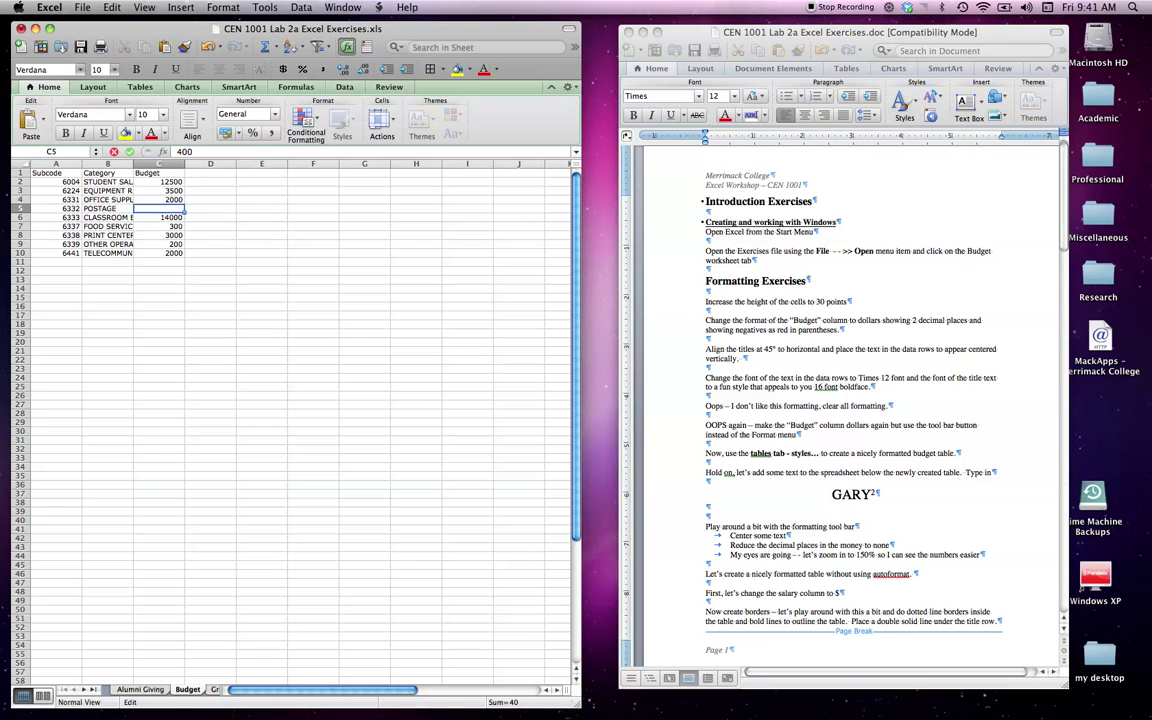
type("0")
key("Return")
left_click(201, 224)
key("Down")
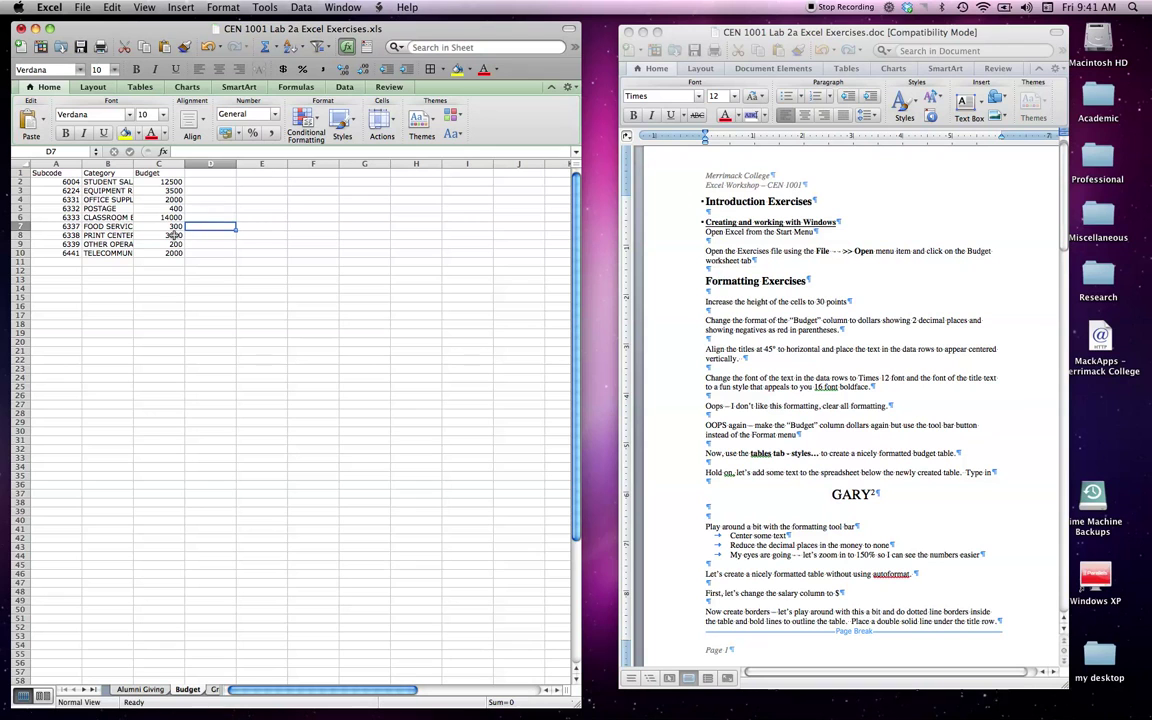
key("Left")
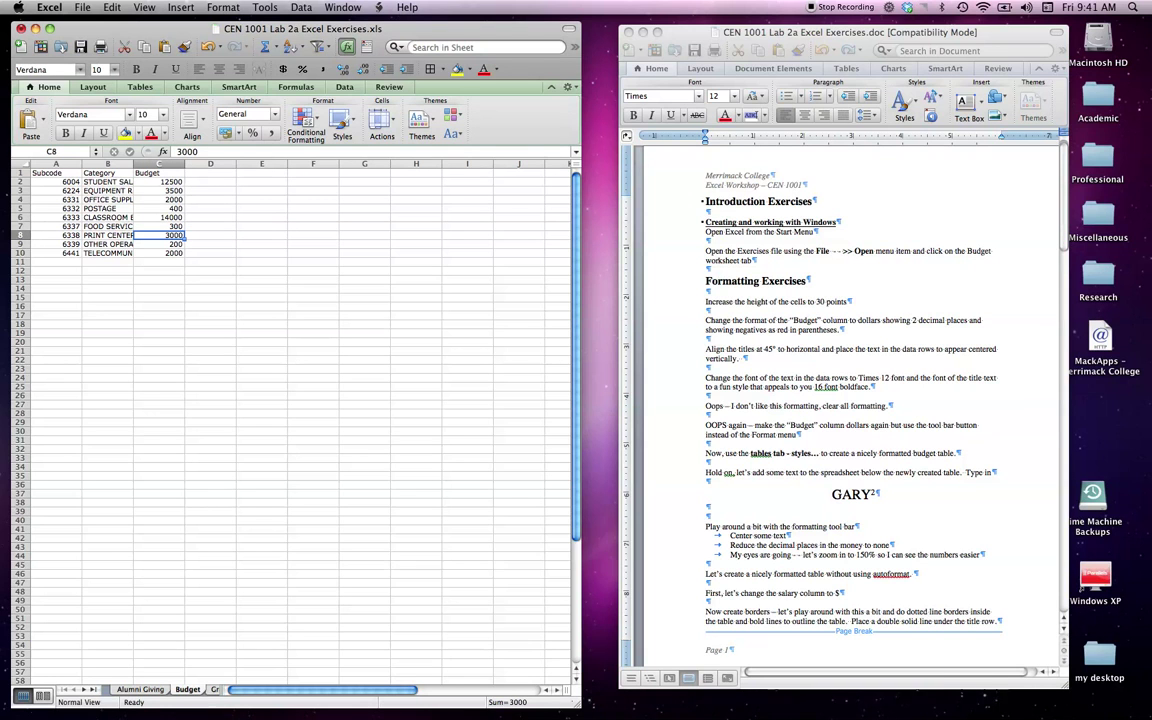
left_click(165, 246)
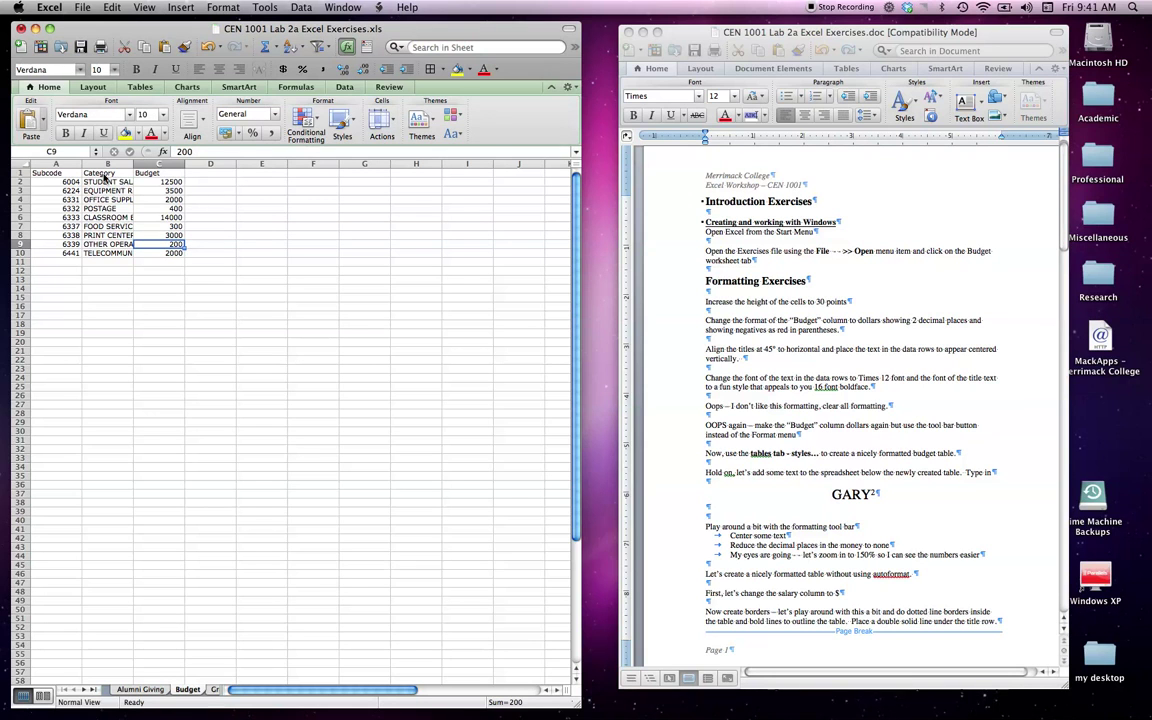
left_click(158, 279)
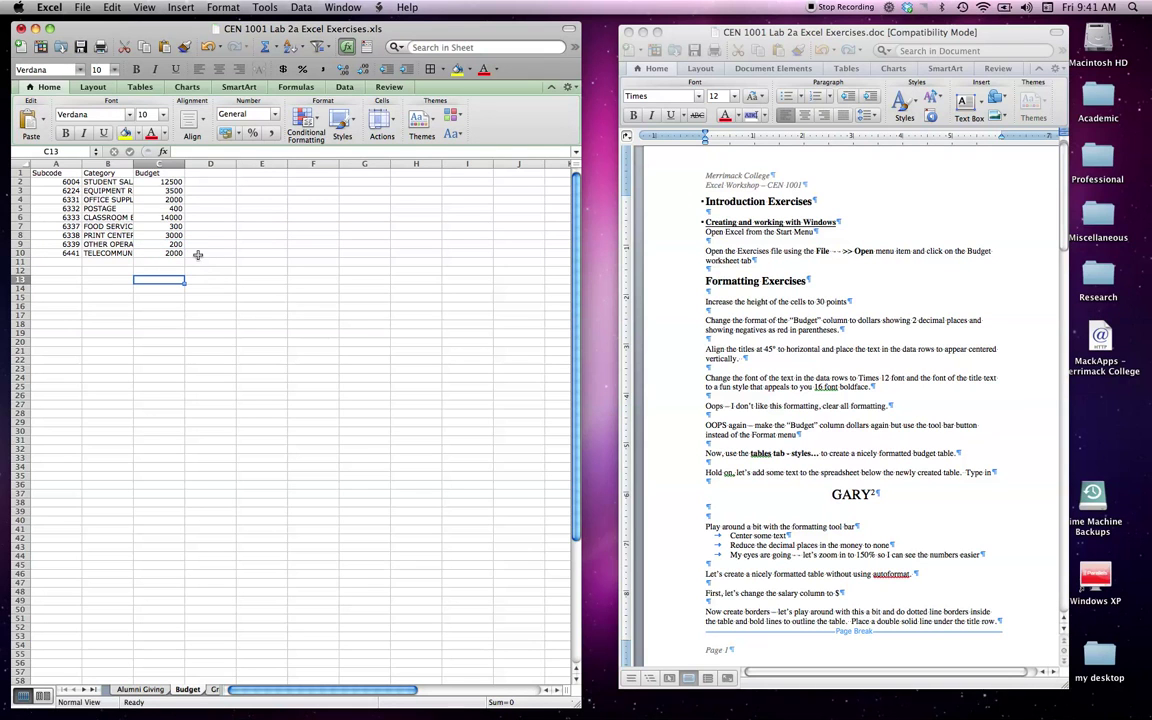
left_click(116, 226)
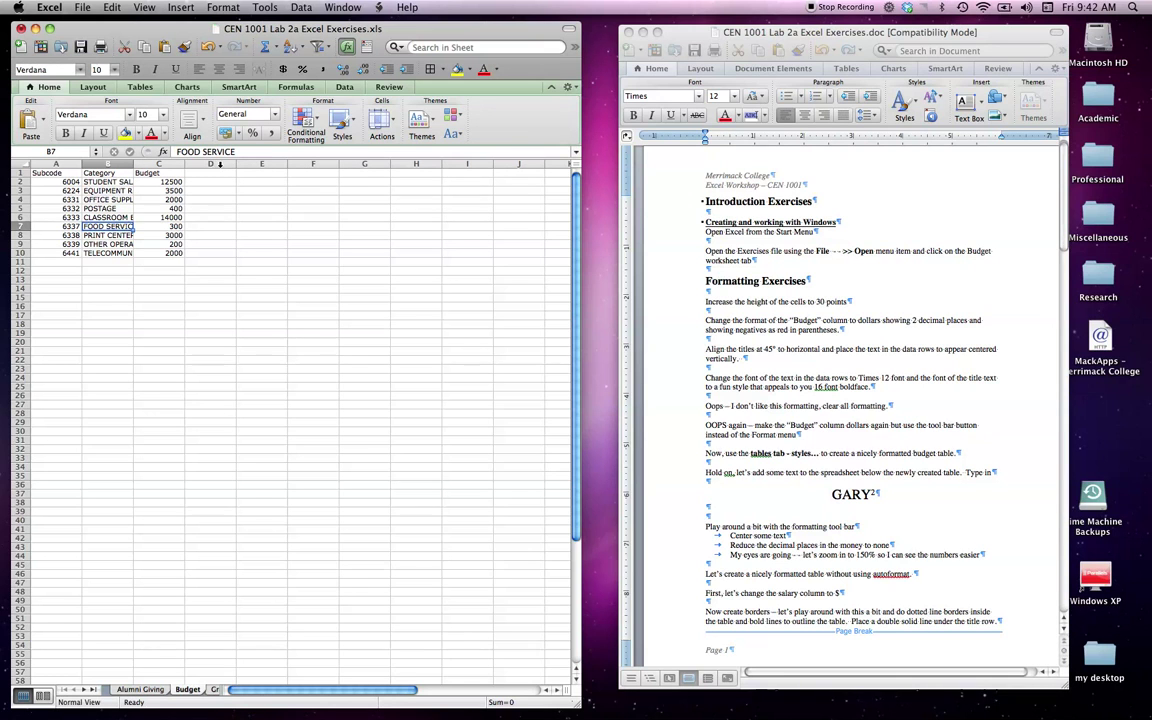
Step: Widen the empty column D slightly
left_click(220, 163)
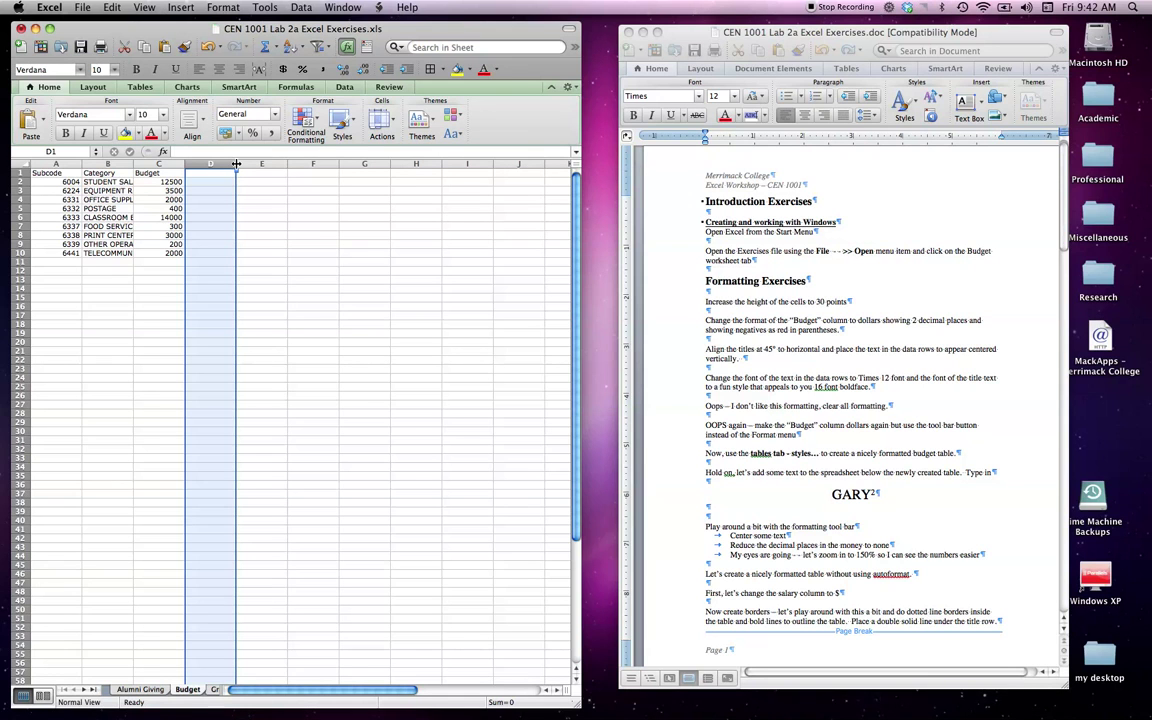
mouse_move(236, 163)
left_mouse_down()
mouse_move(213, 164)
mouse_move(300, 168)
mouse_move(223, 170)
mouse_move(240, 172)
left_mouse_up()
left_click(225, 199)
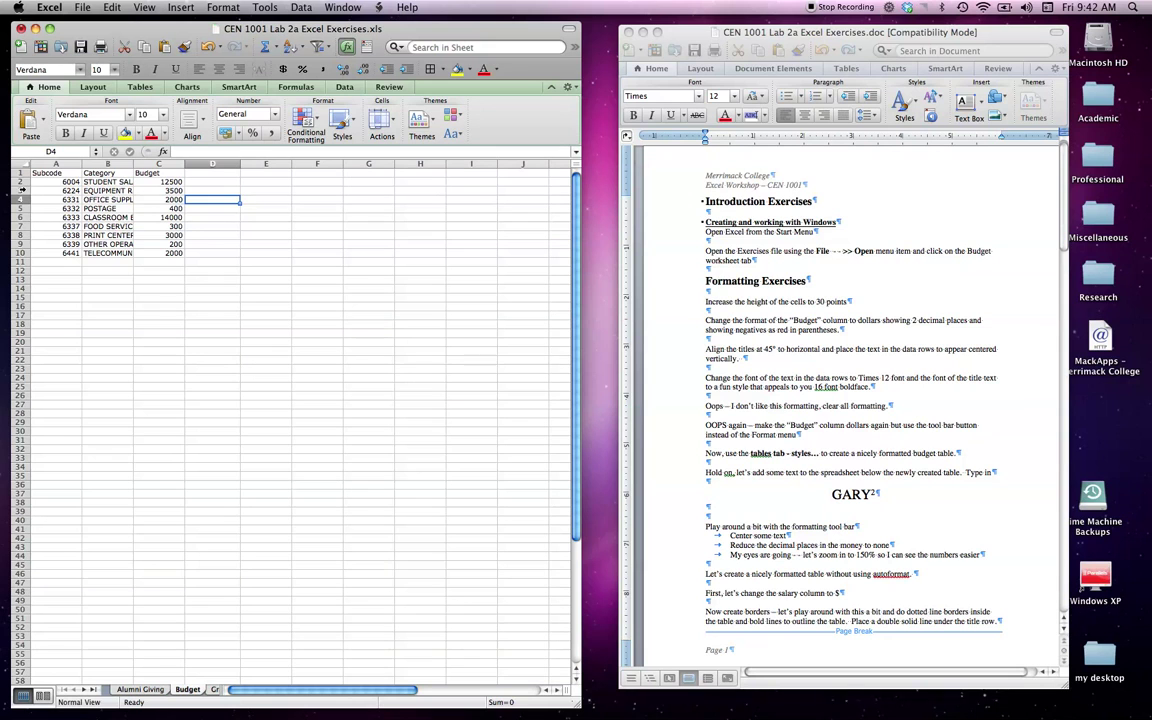
Step: Select the entire rows 3 through 5, and clear the selection by selecting cell A5
left_click(21, 190)
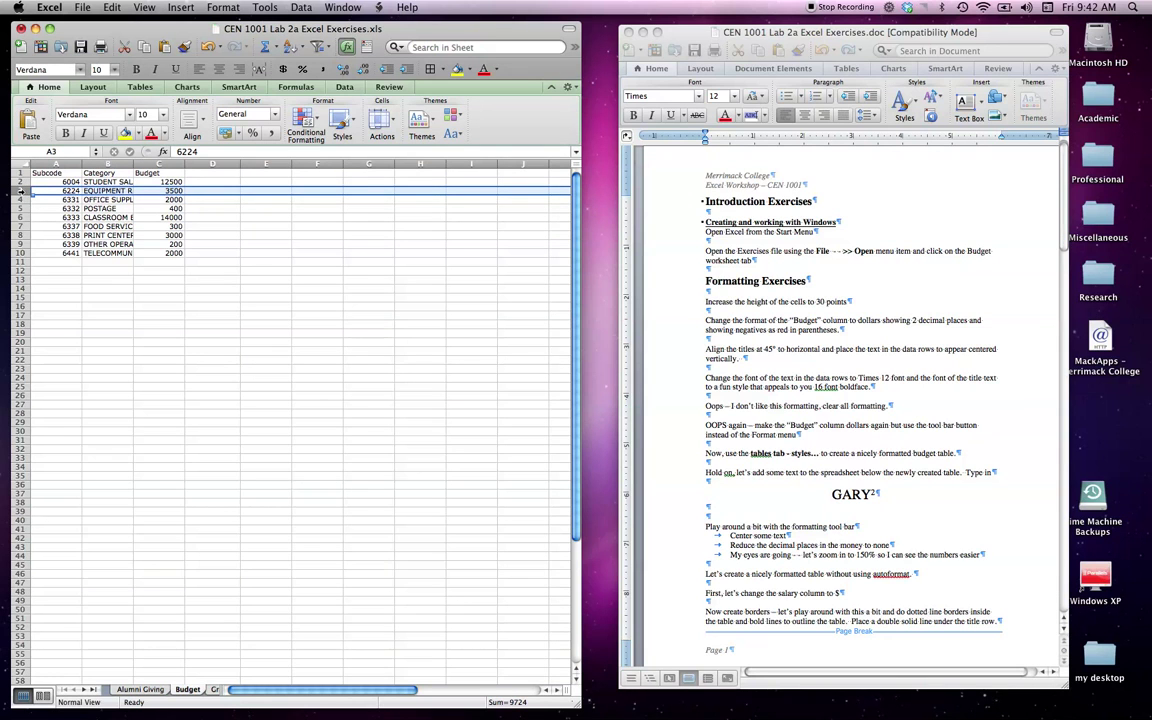
left_click_drag(21, 190, 32, 330)
left_click_drag(44, 259, 40, 212)
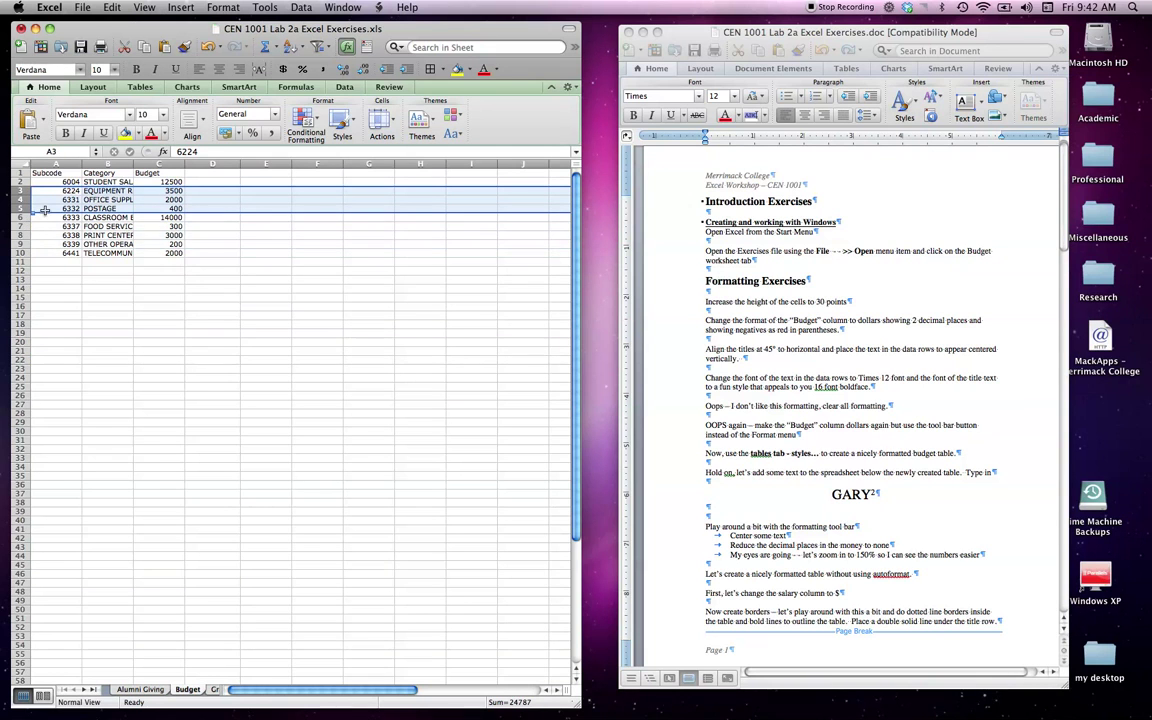
left_click(42, 208)
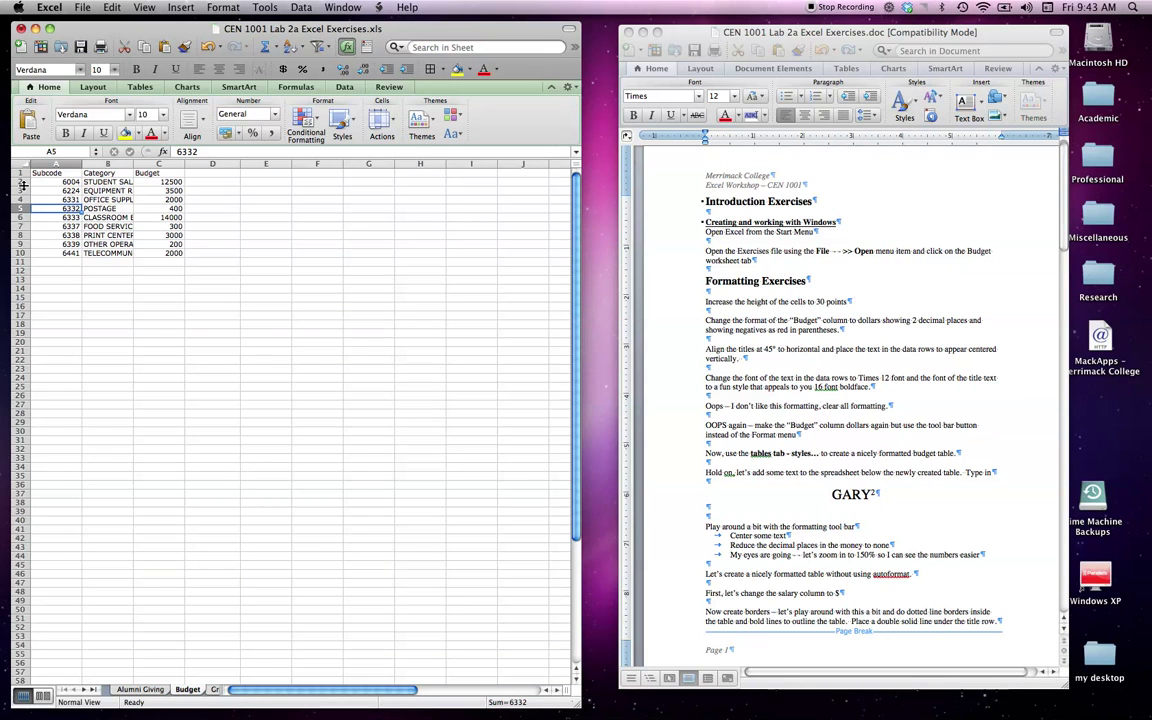
Step: Increase the height of row 2 slightly
mouse_move(22, 185)
left_mouse_down()
mouse_move(27, 216)
mouse_move(24, 203)
left_mouse_up()
left_click_drag(22, 190, 22, 188)
left_click(113, 218)
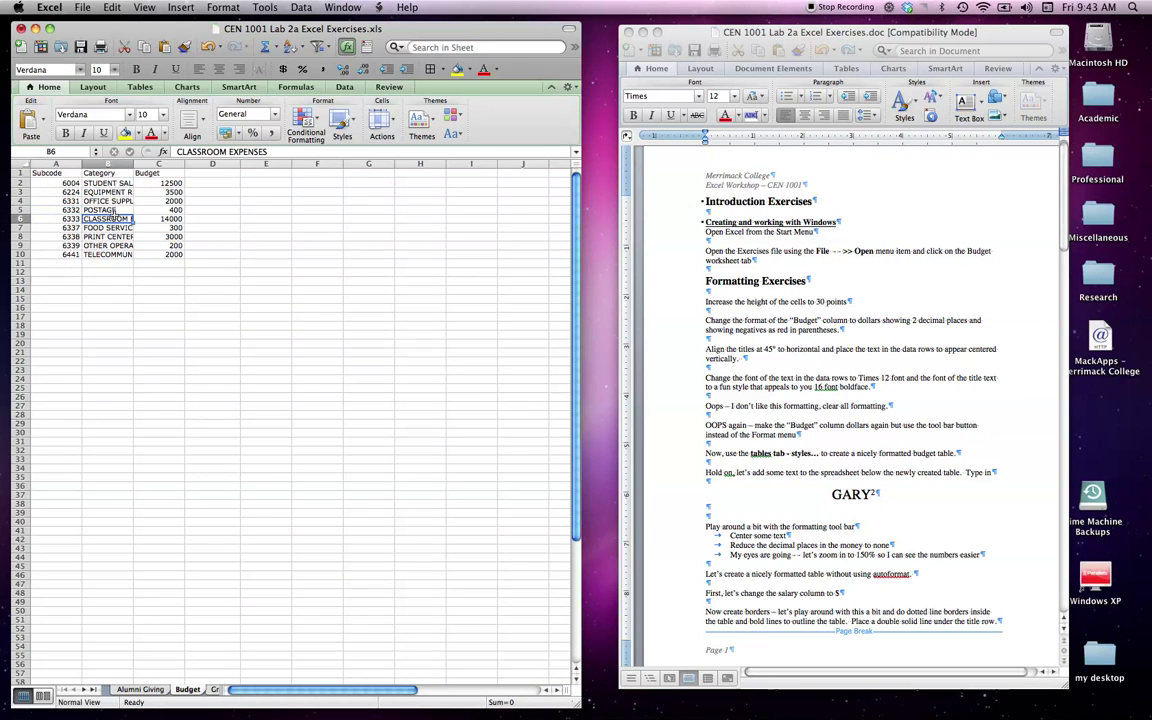
left_click(163, 236)
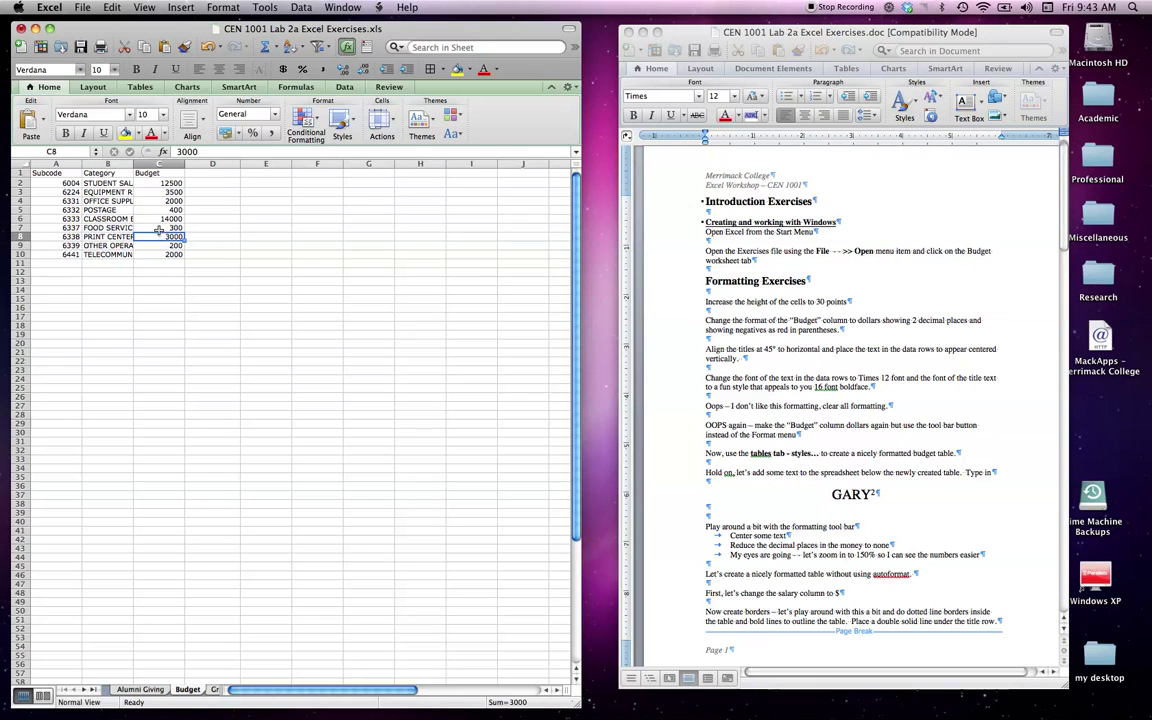
left_click(57, 184)
left_click(88, 219)
left_click(95, 230)
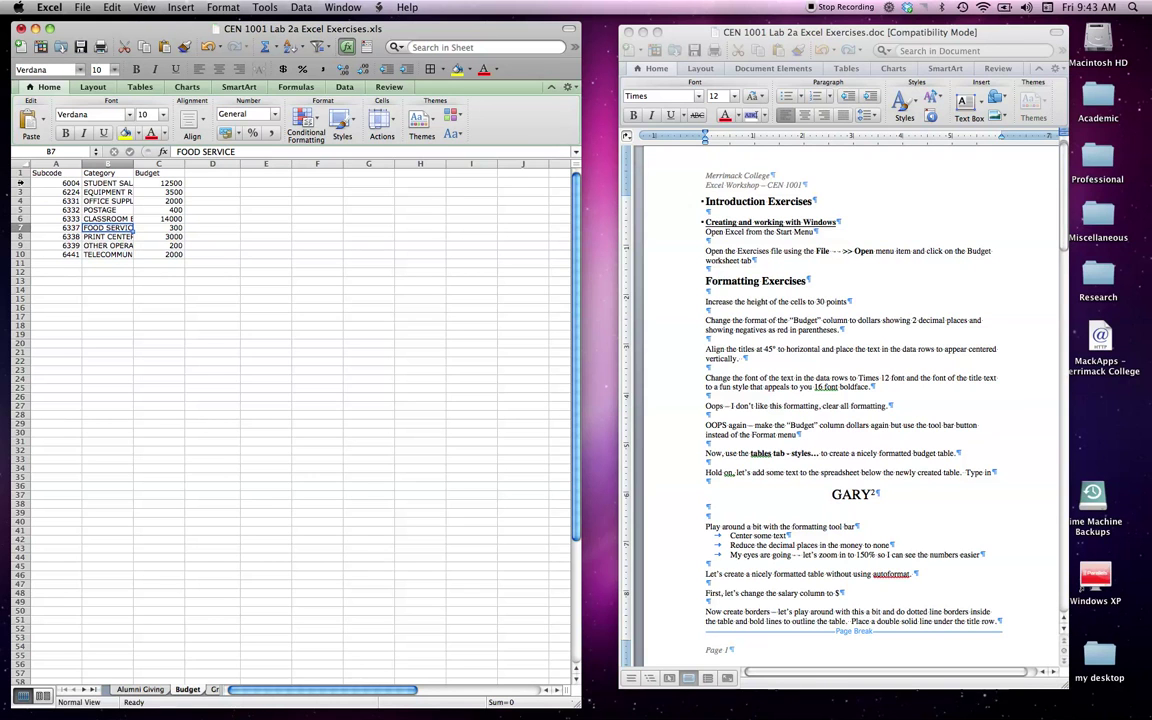
Step: Set the height of data rows 2 through 10 to 30 points
left_click_drag(20, 183, 29, 257)
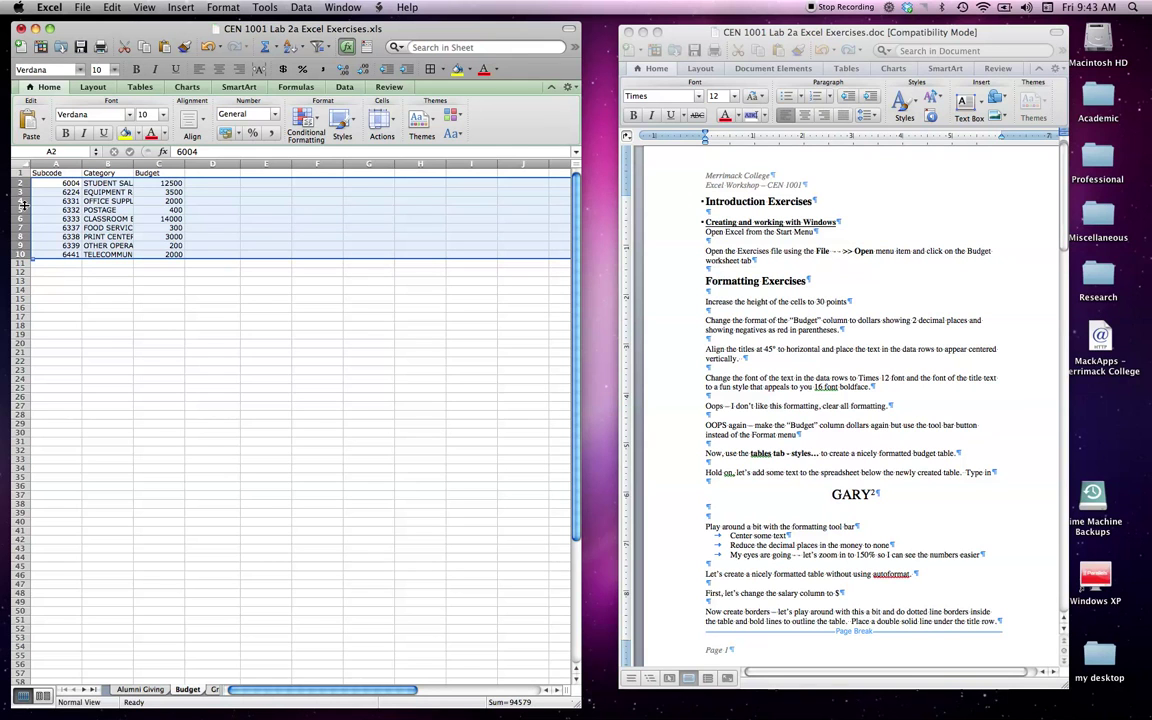
left_click_drag(23, 204, 24, 217)
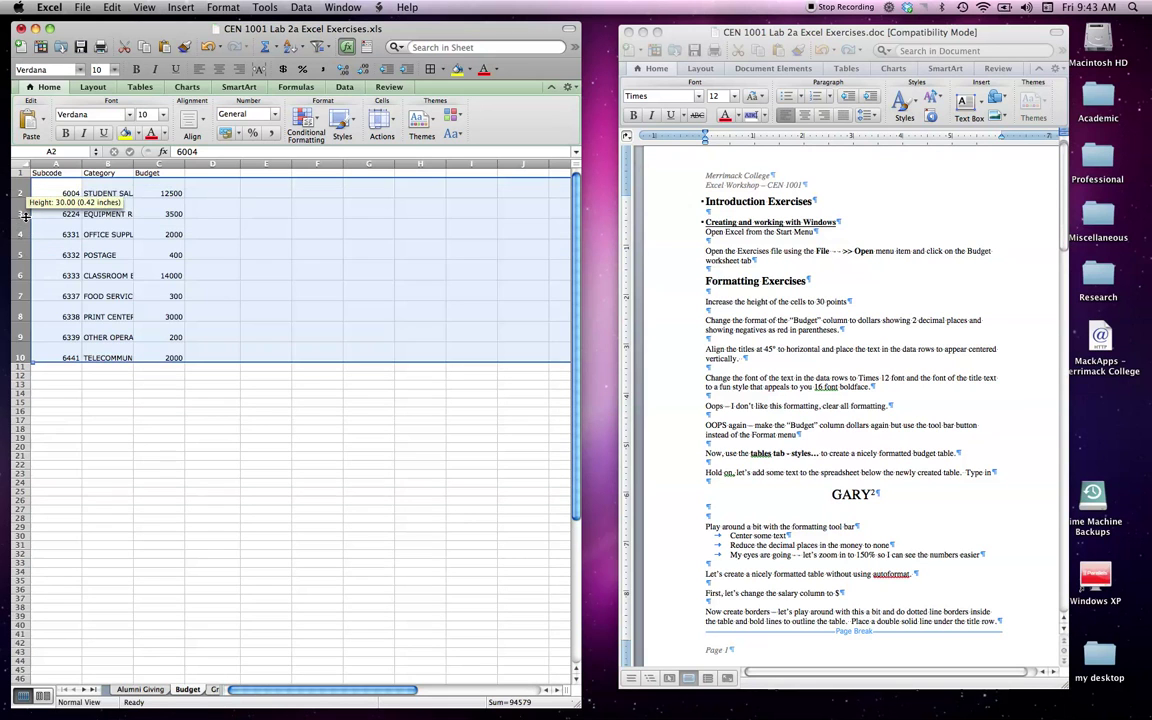
left_click(55, 216)
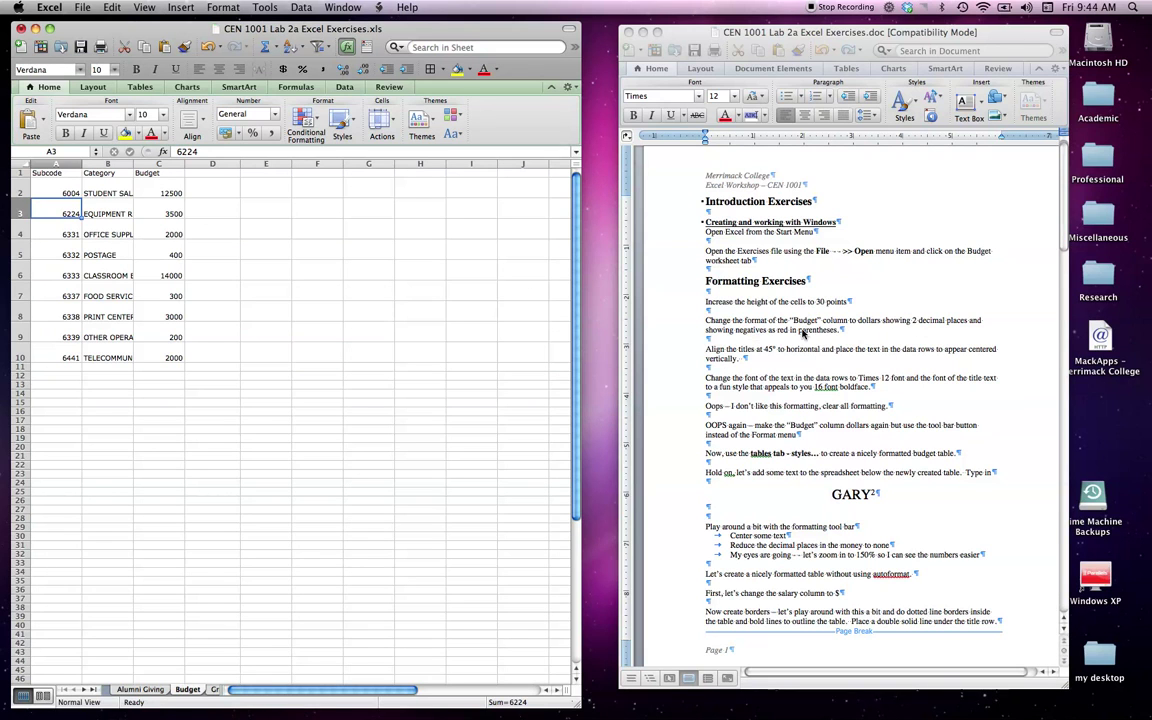
left_click(262, 229)
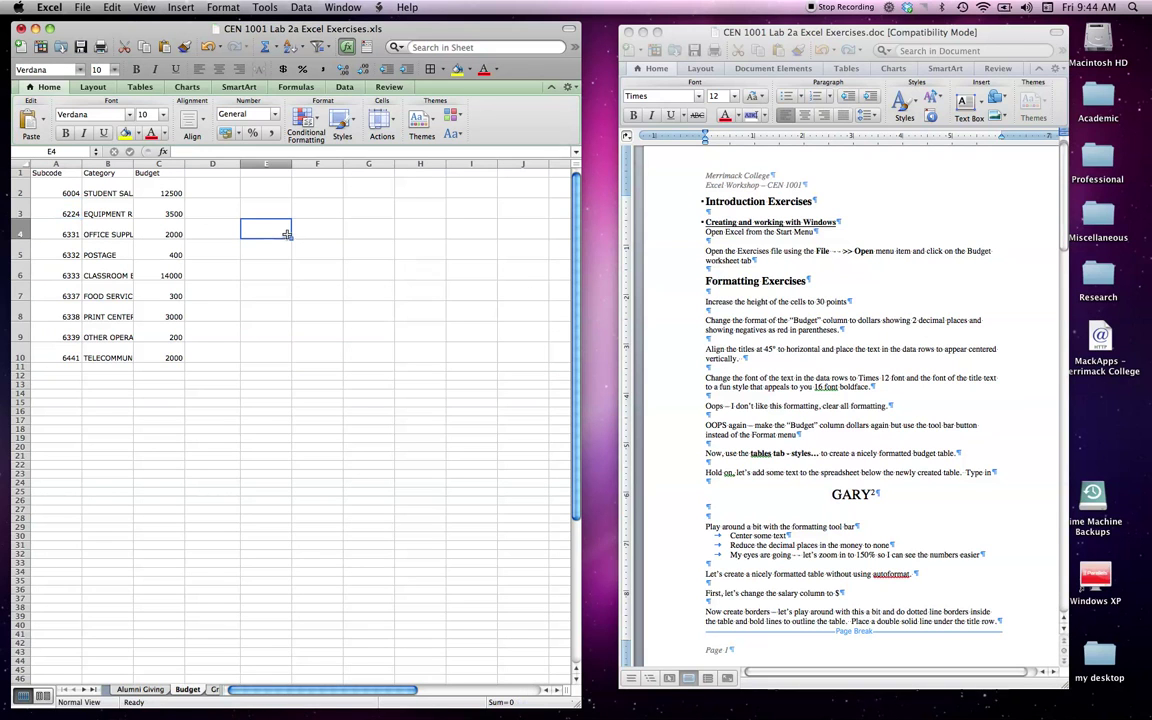
Step: Format the budget amounts in C2:C10 as Currency and widen the workbook window
left_click(162, 190)
left_click_drag(162, 190, 168, 354)
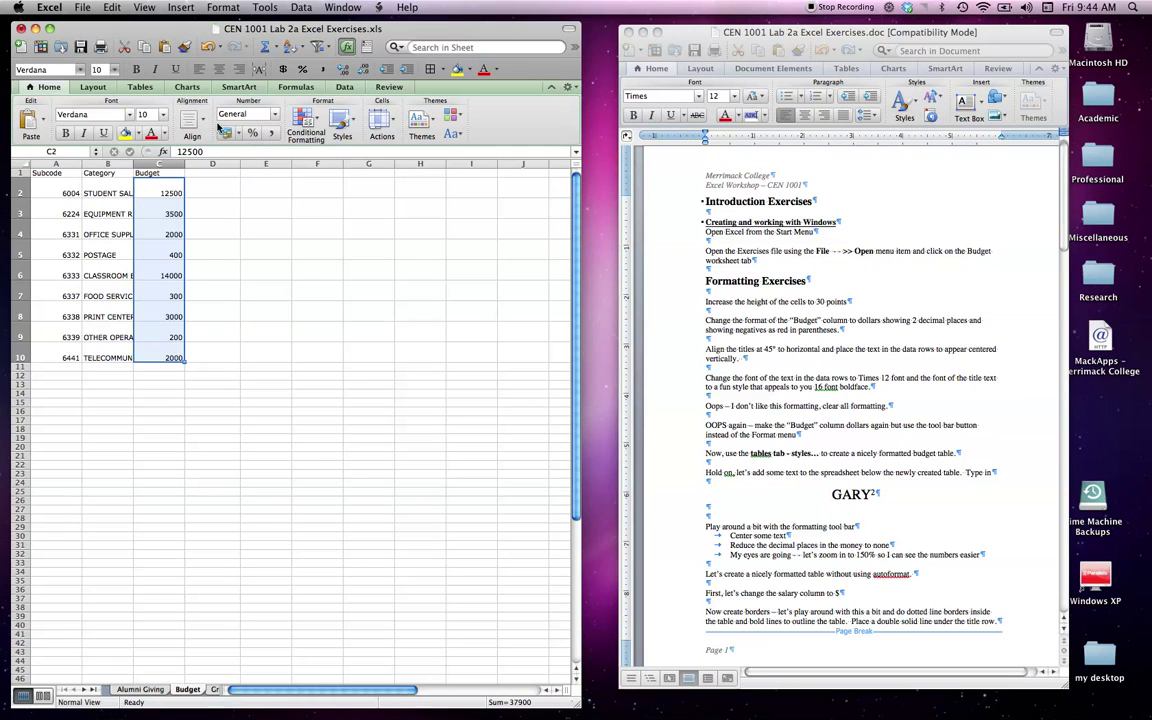
left_click(264, 114)
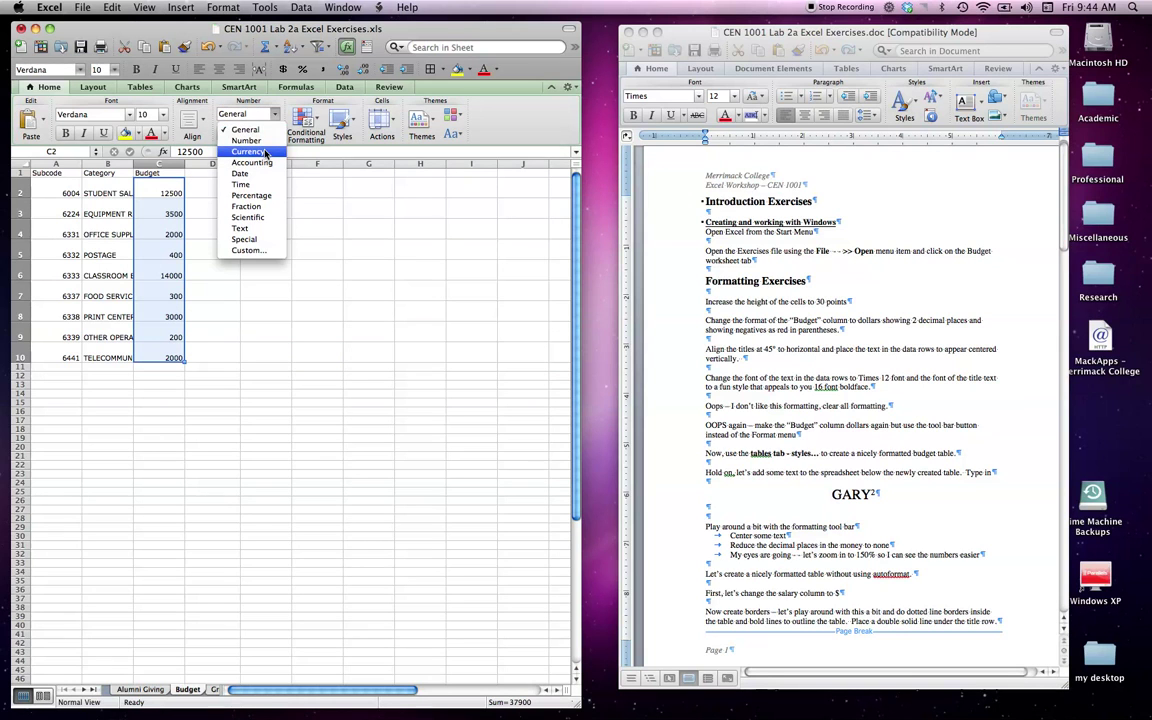
left_click(267, 151)
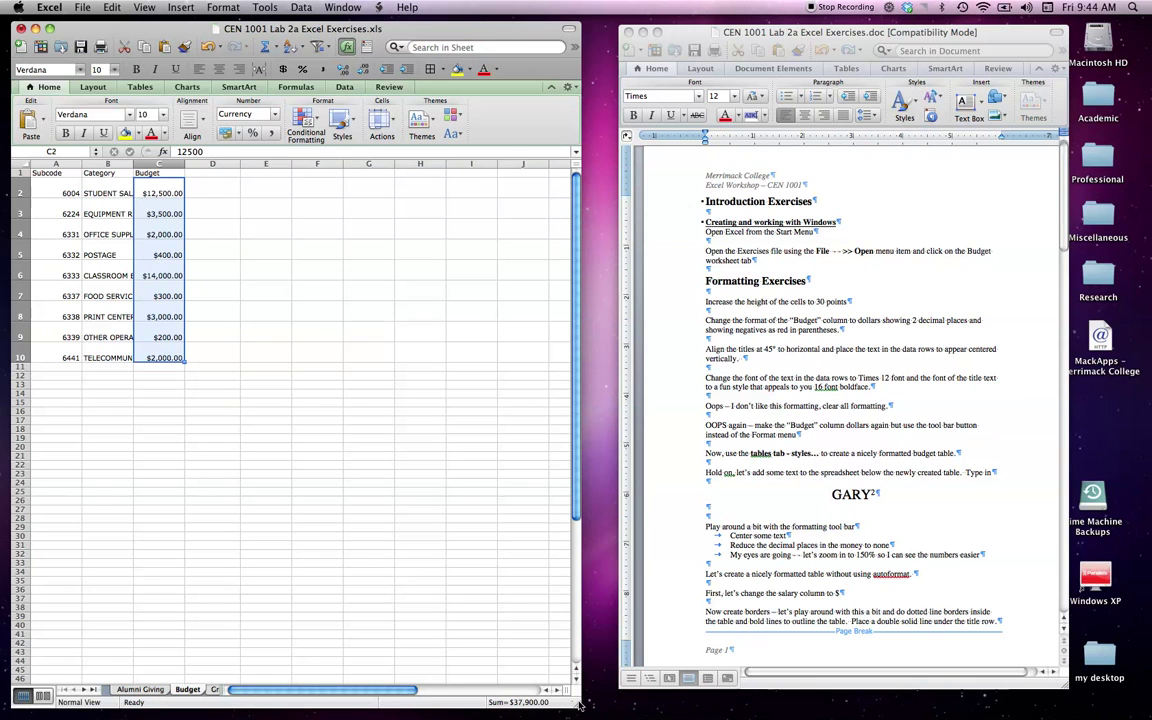
left_click_drag(582, 703, 627, 693)
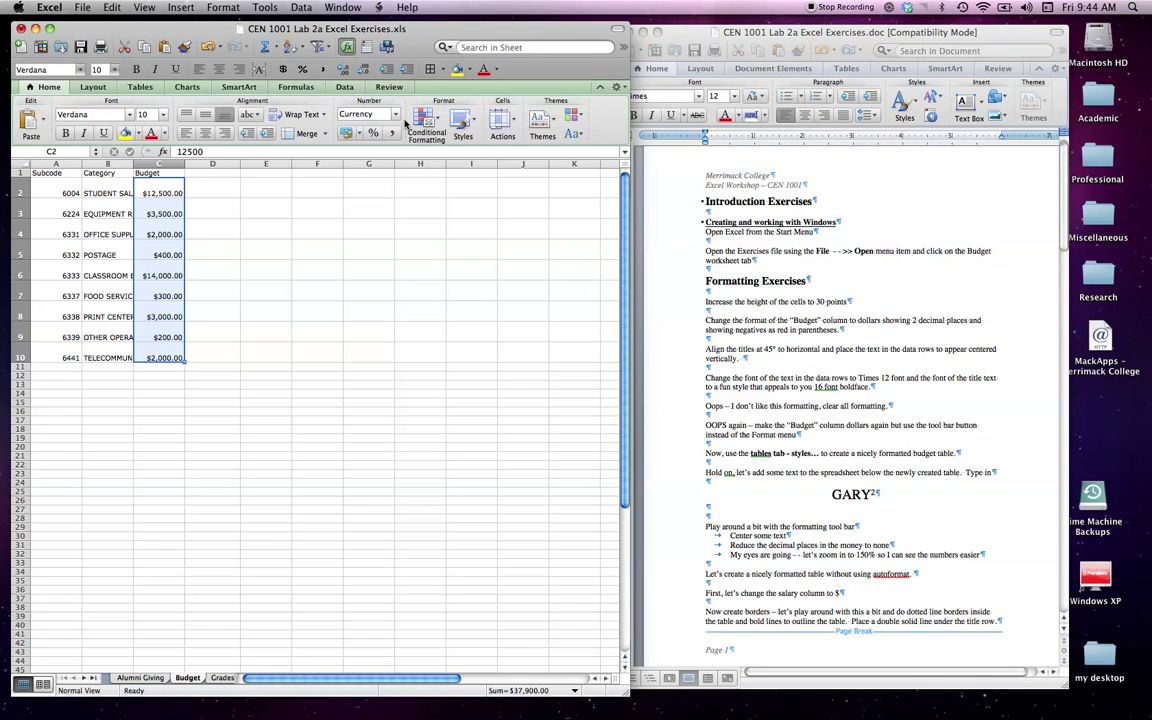
left_click_drag(627, 693, 690, 688)
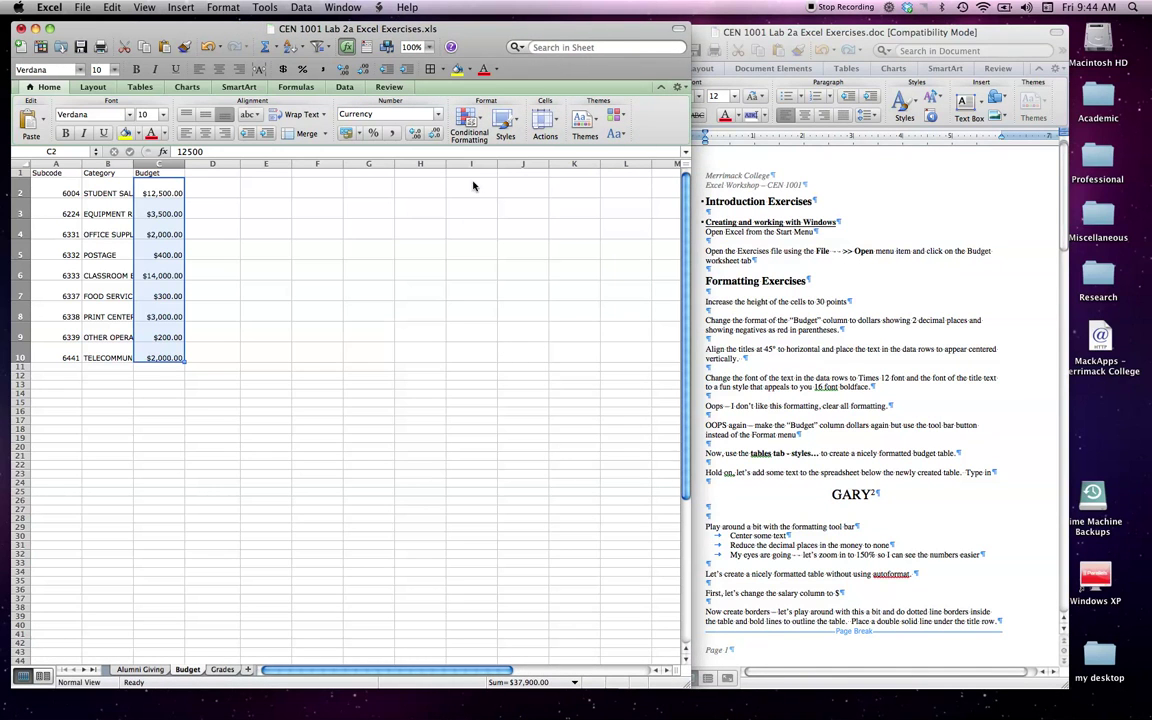
Step: Reduce the Budget amounts to no decimal places, restore two decimal places, and deselect the range
left_click(425, 136)
left_click(425, 136)
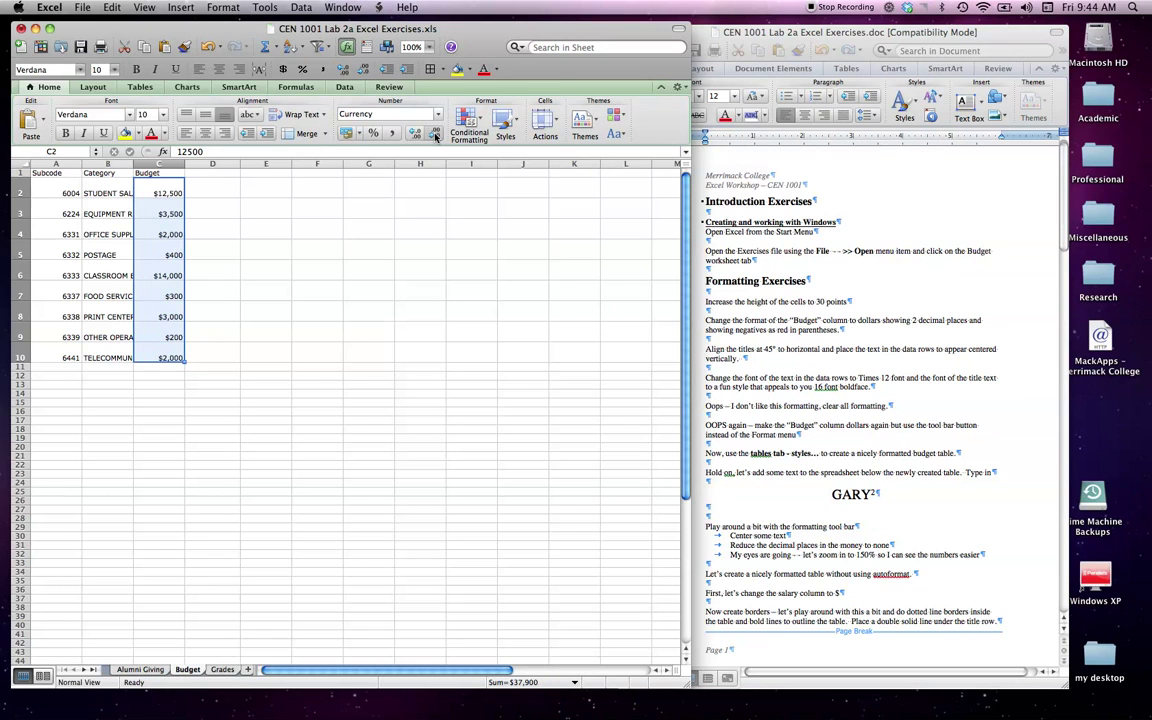
left_click(414, 134)
left_click(414, 134)
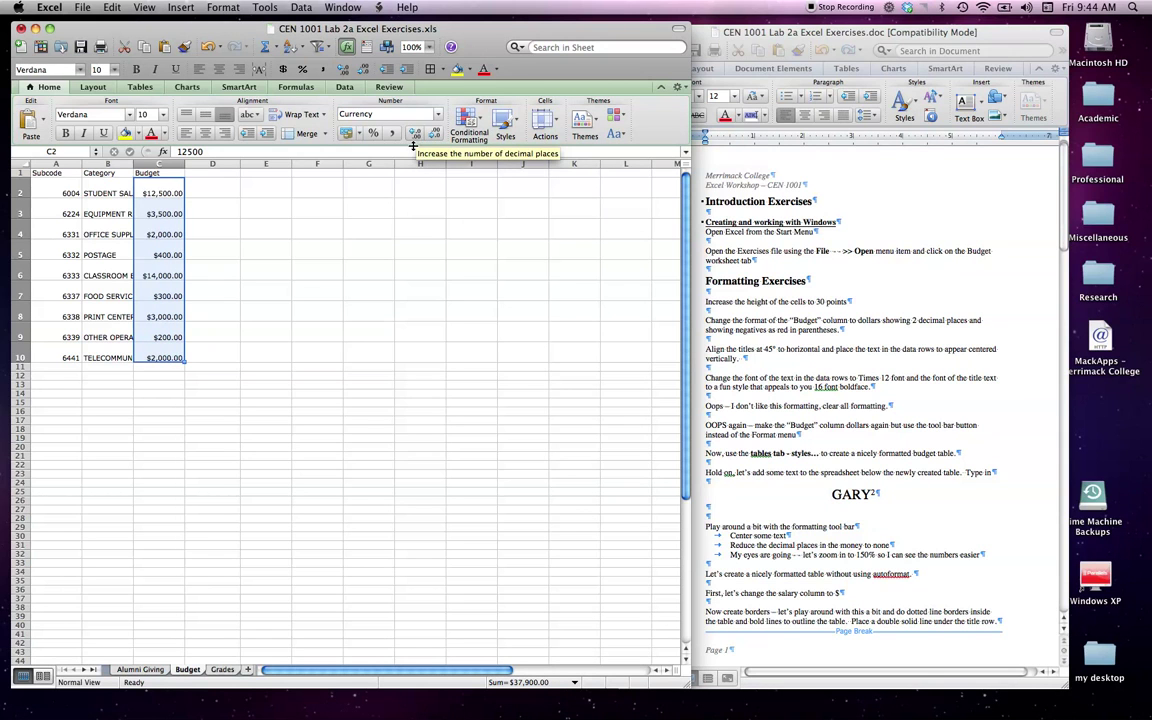
left_click(341, 248)
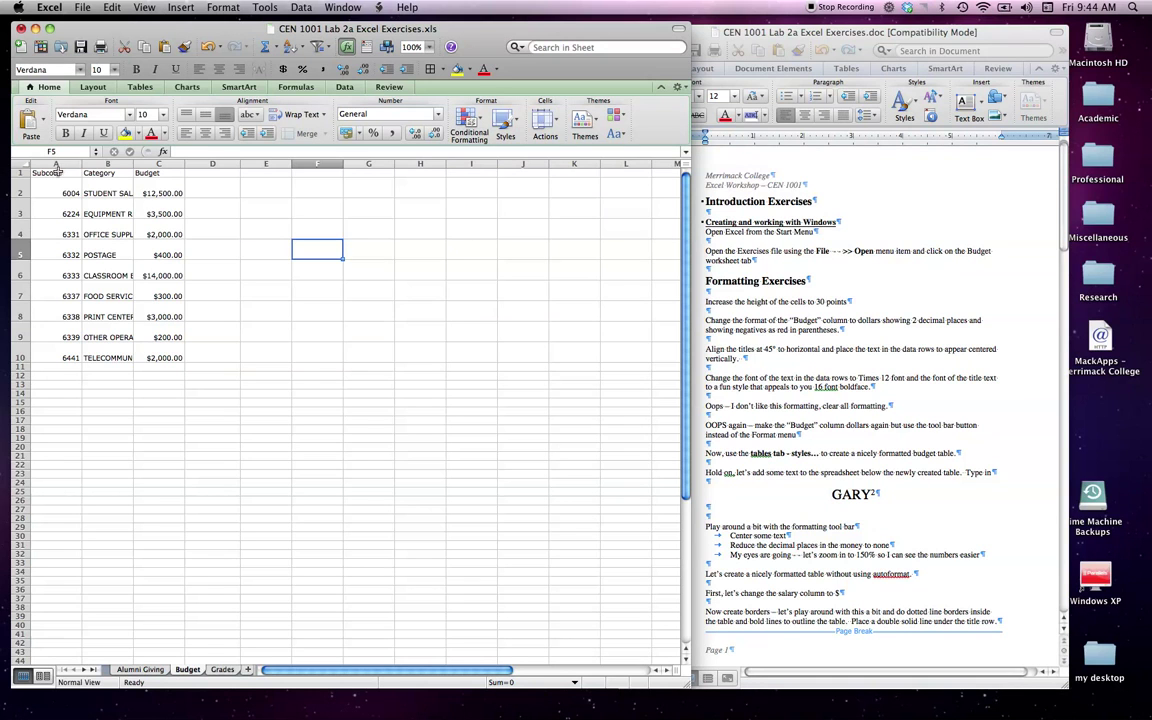
Step: Make the column titles in A1:C1 bold, set their font size to 14, and center them horizontally
left_click_drag(58, 173, 147, 174)
left_click(65, 132)
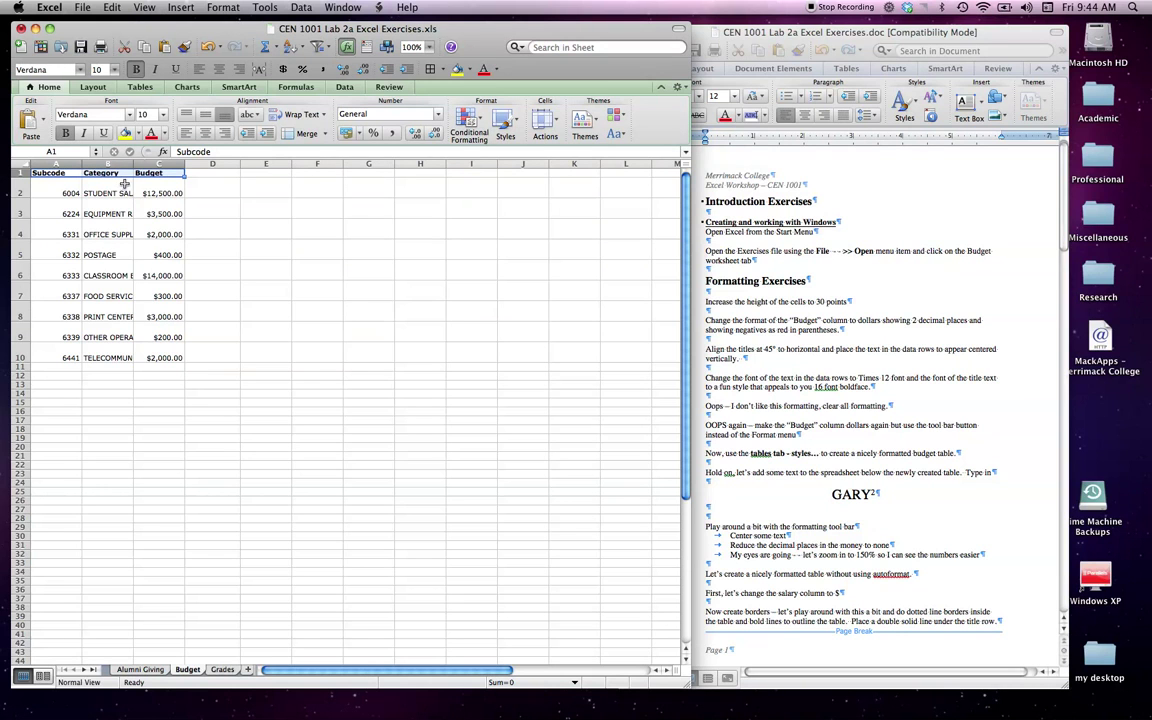
left_click(165, 115)
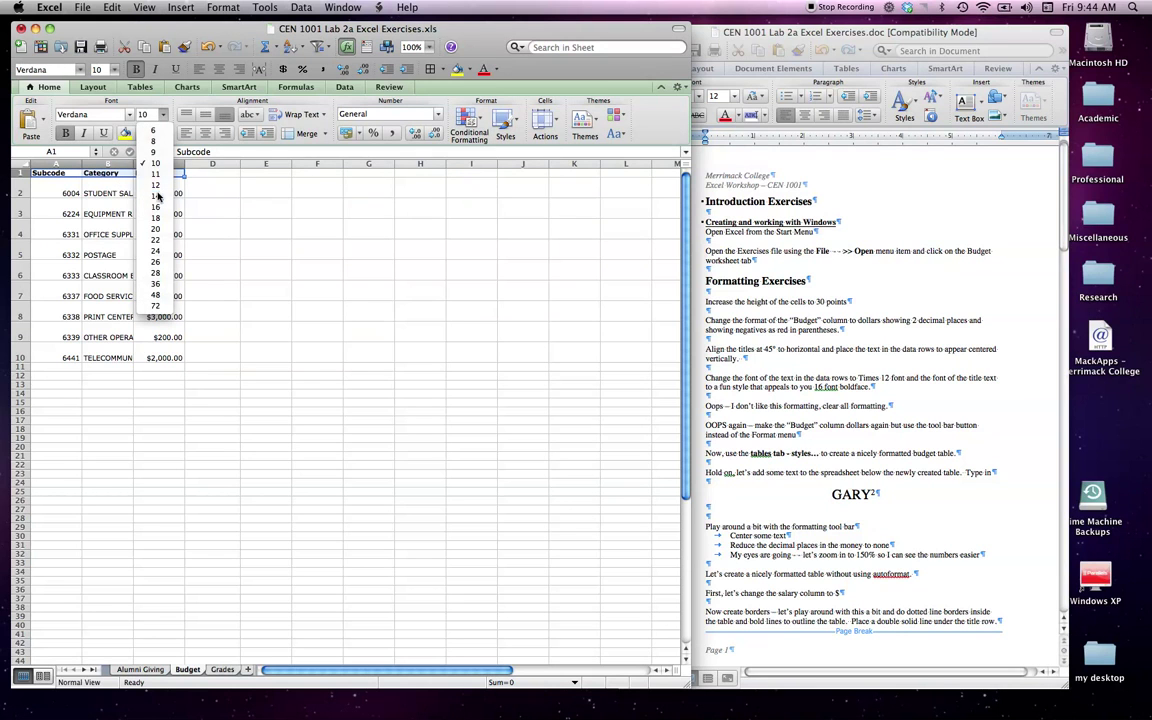
left_click(148, 179)
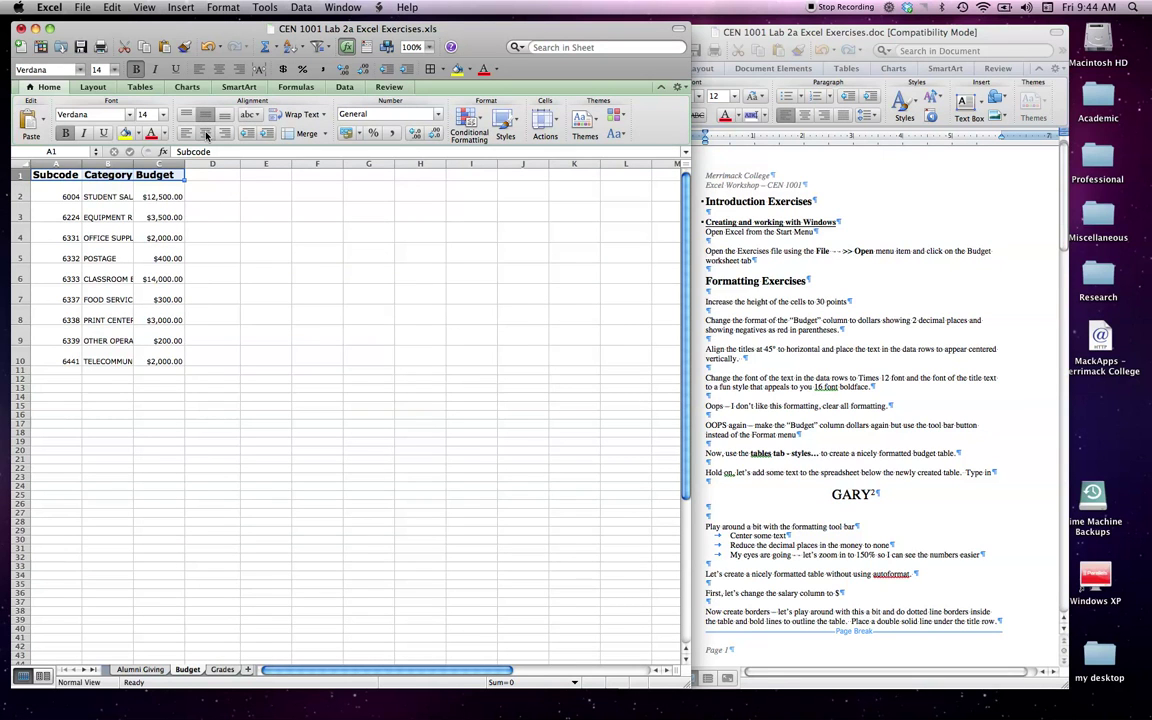
left_click(205, 133)
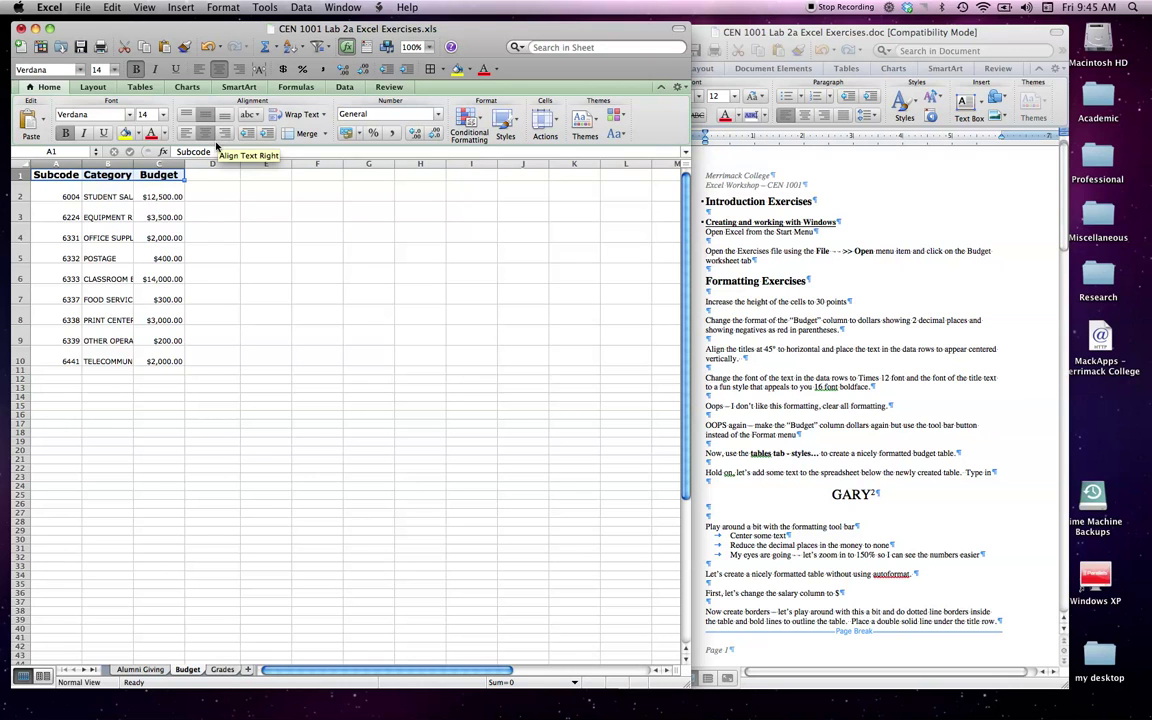
Step: Try a text orientation of -45 degrees on the titles in A1:C1, and undo the rotation
left_click(224, 8)
left_click(228, 24)
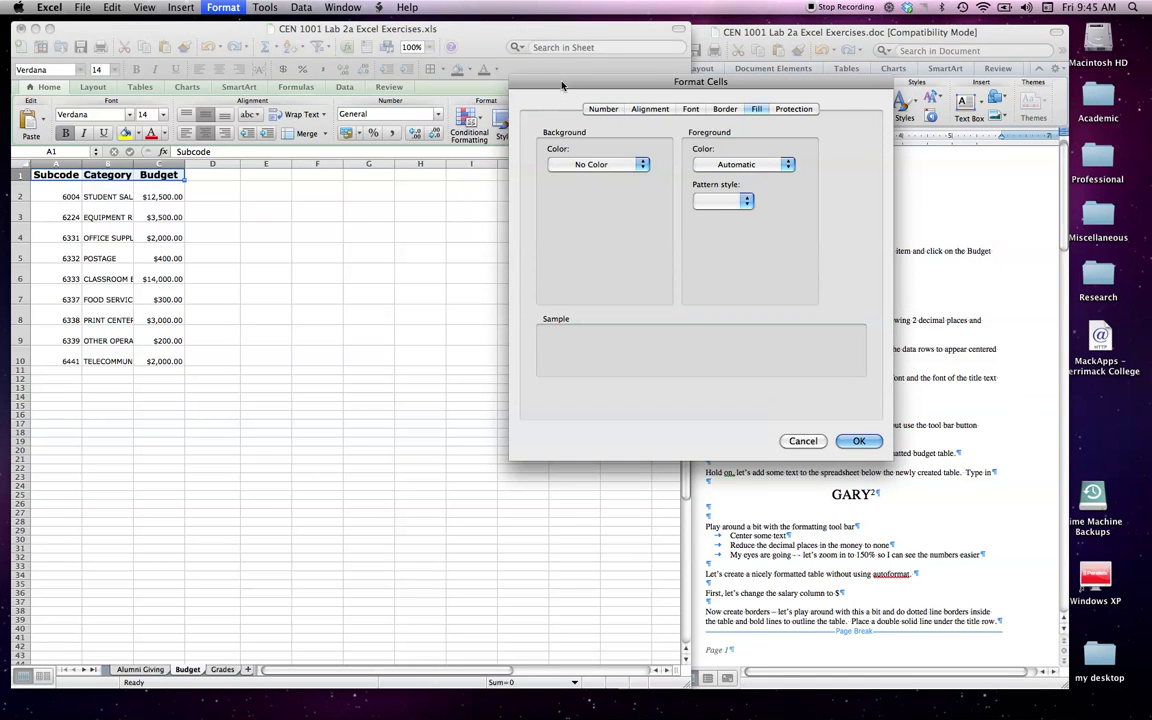
left_click_drag(562, 86, 272, 95)
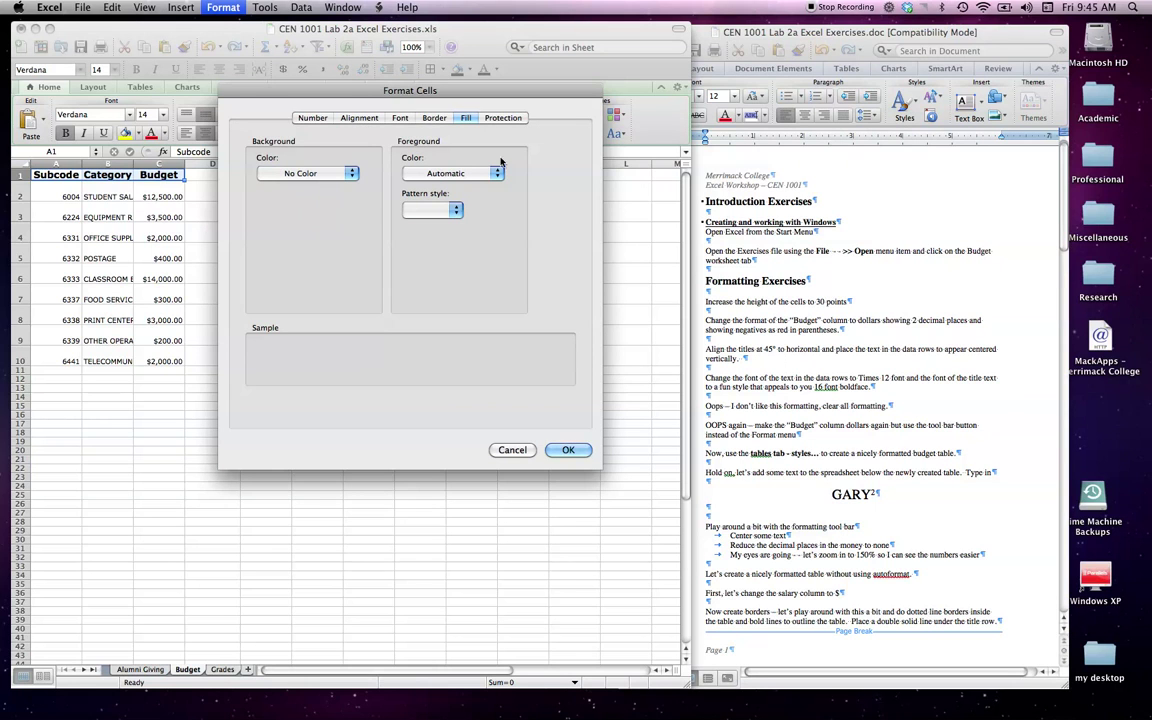
left_click(361, 118)
left_click(515, 174)
left_click(512, 213)
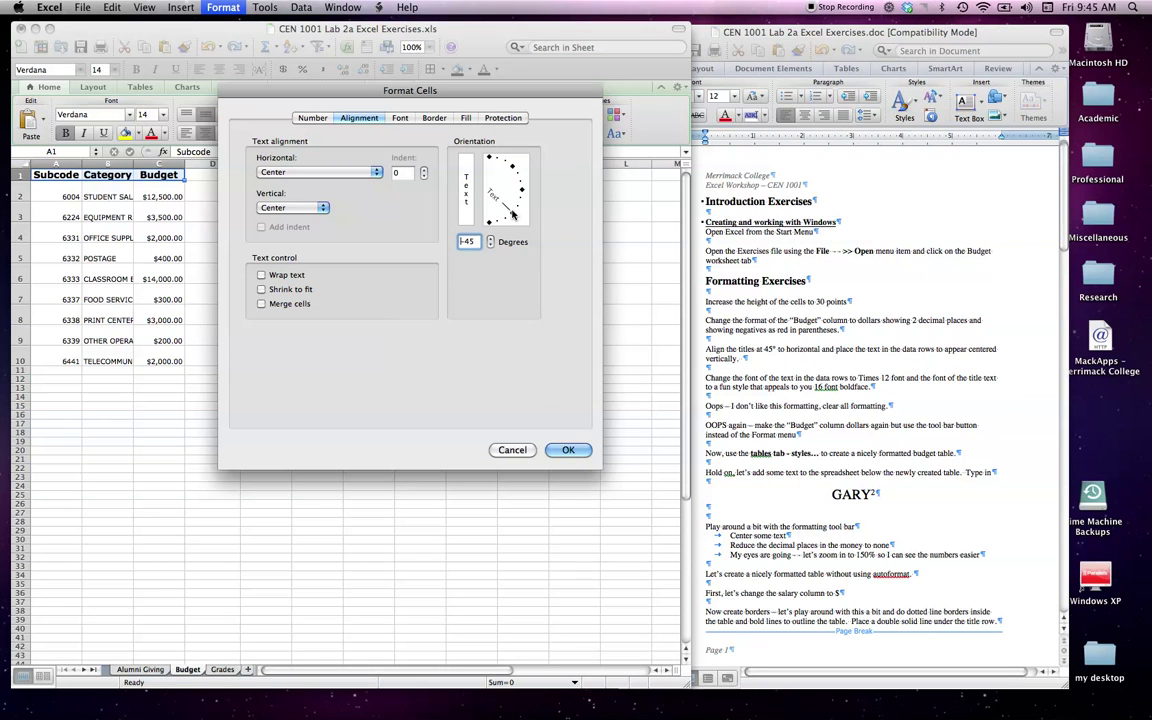
left_click(565, 450)
left_click(111, 7)
left_click(150, 23)
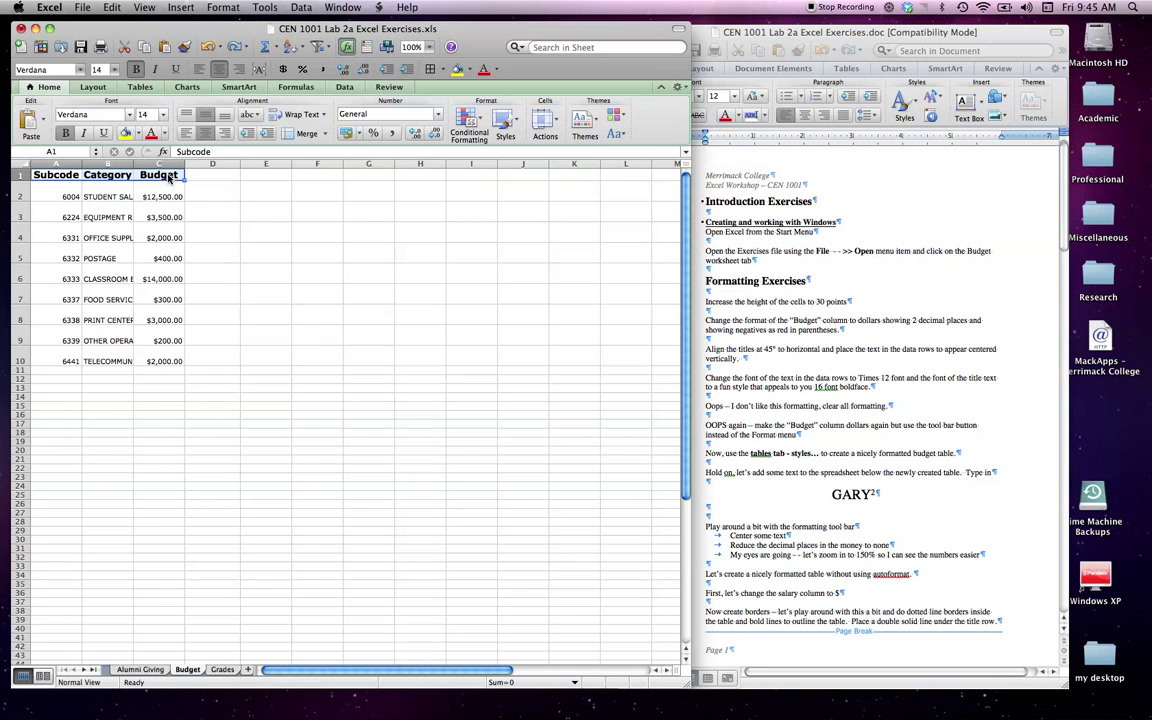
Step: Examine the Font, Border and Number options of Format Cells for the titles, cancel without changes, and deselect the titles
right_click(168, 175)
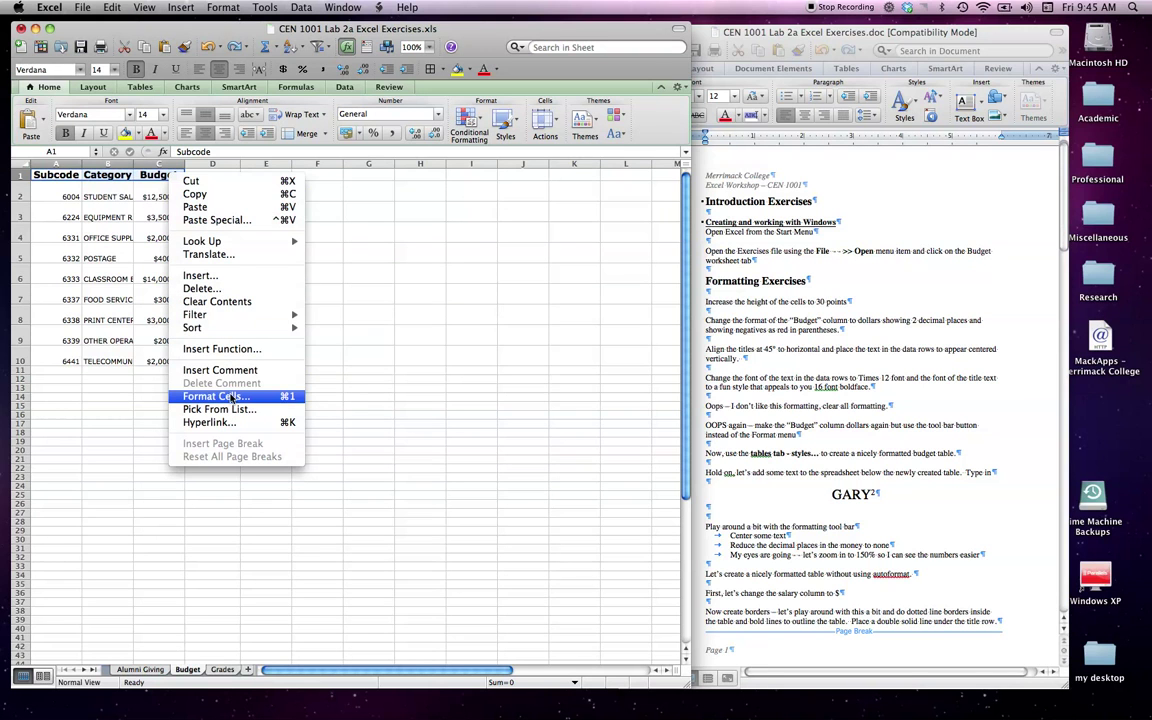
left_click(231, 398)
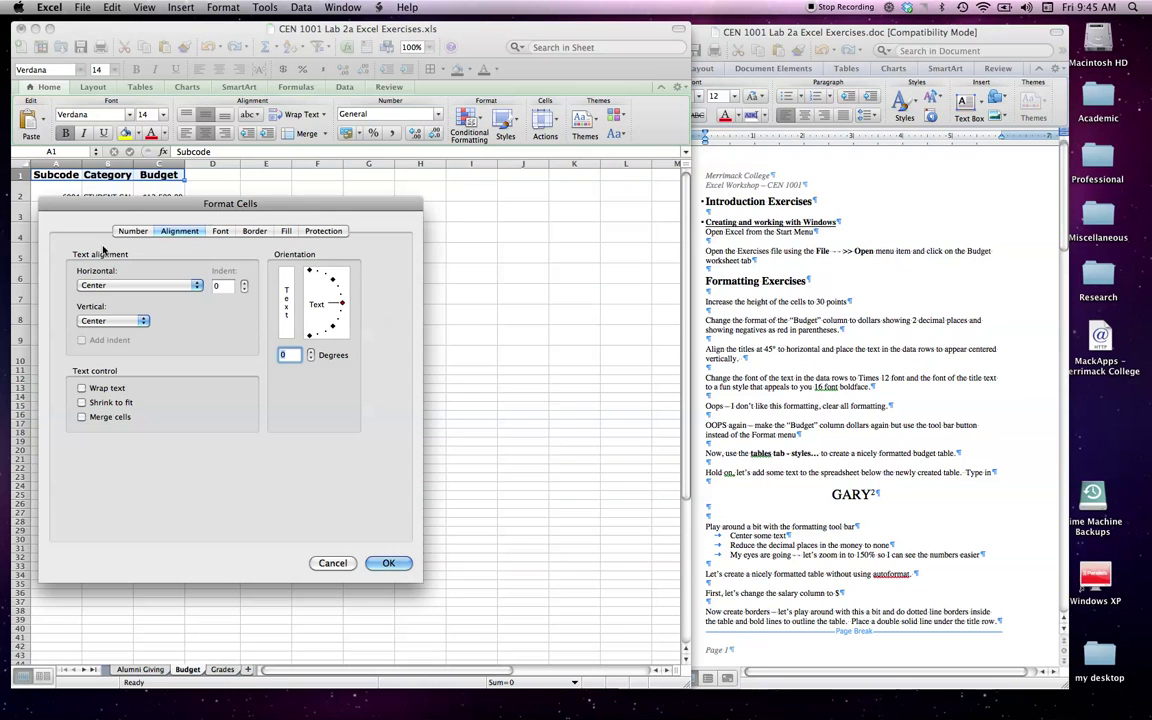
left_click_drag(118, 205, 360, 197)
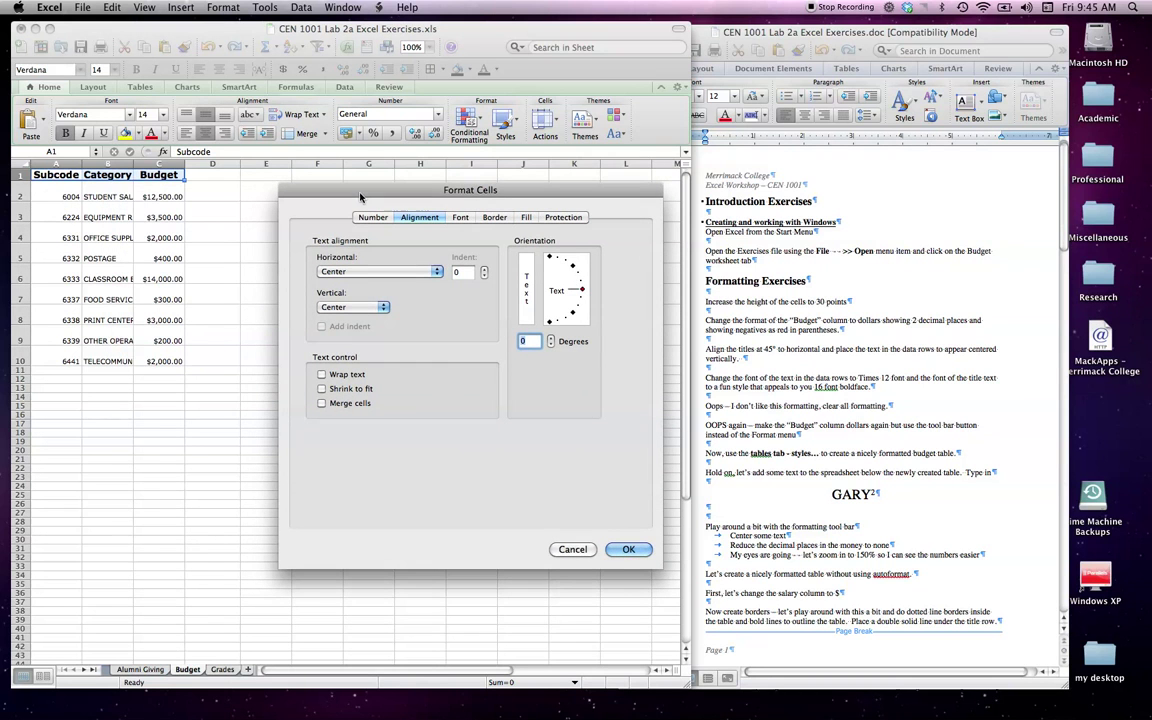
left_click(458, 220)
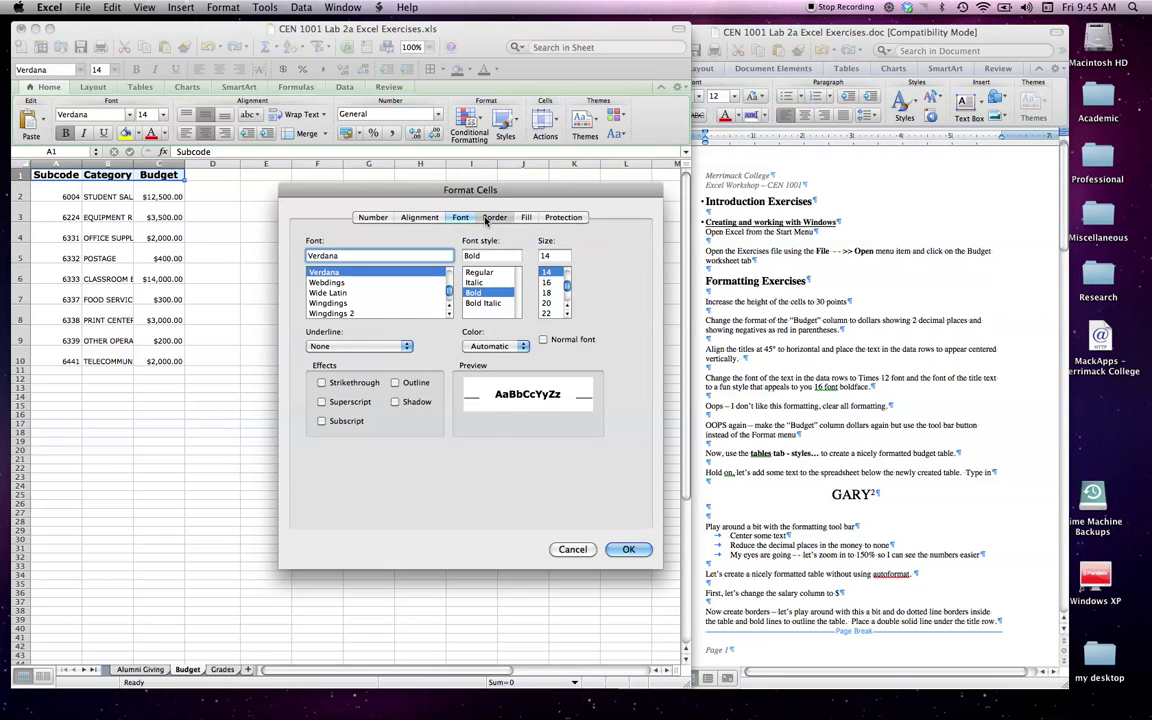
left_click(492, 218)
left_click(372, 217)
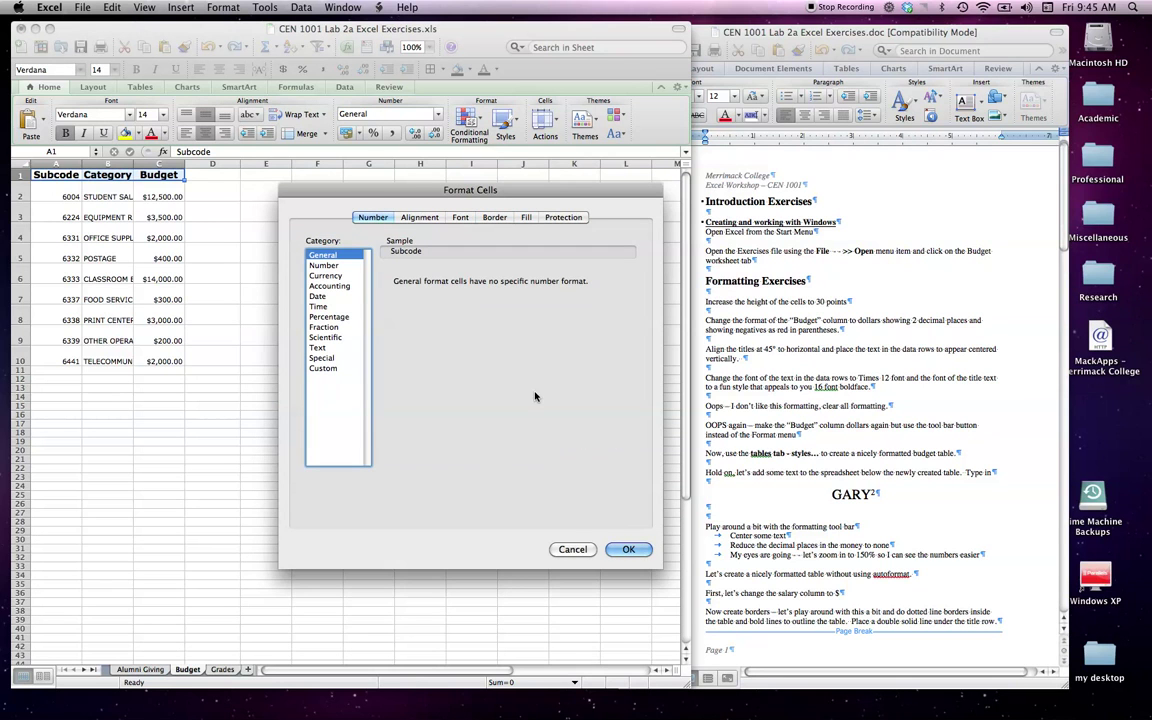
left_click(570, 550)
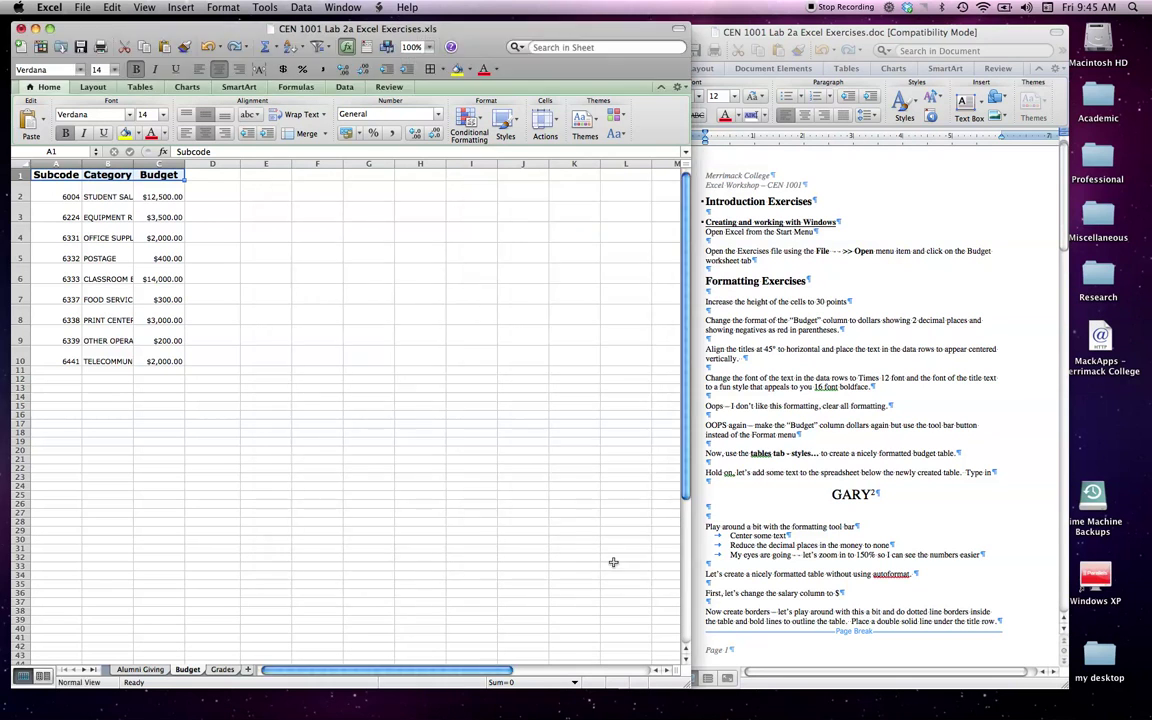
left_click(422, 288)
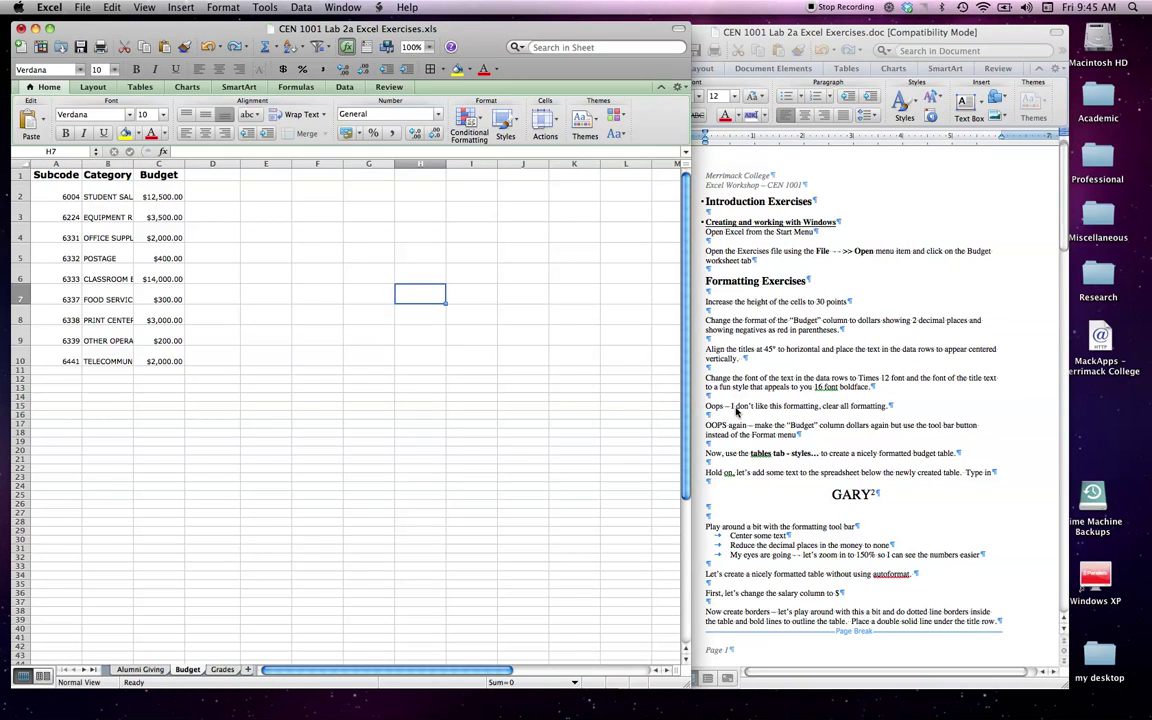
left_click(378, 276)
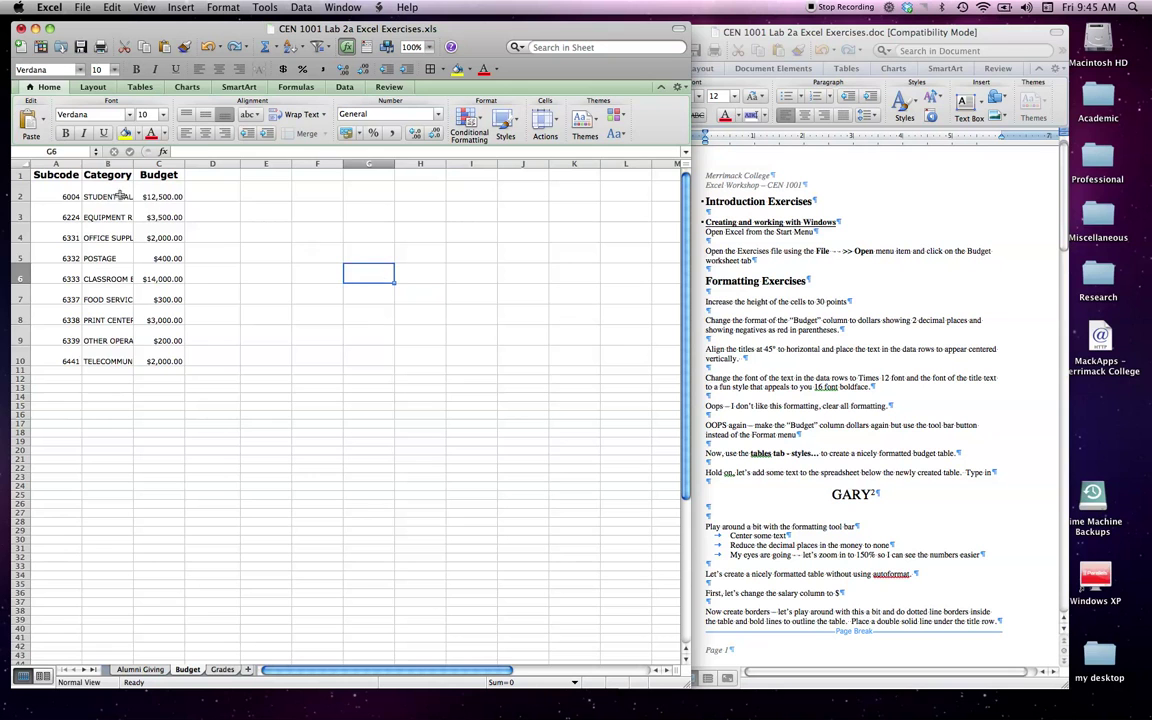
Step: Clear only the formats from the range A1:C11, keeping the cell contents
left_click_drag(55, 175, 165, 360)
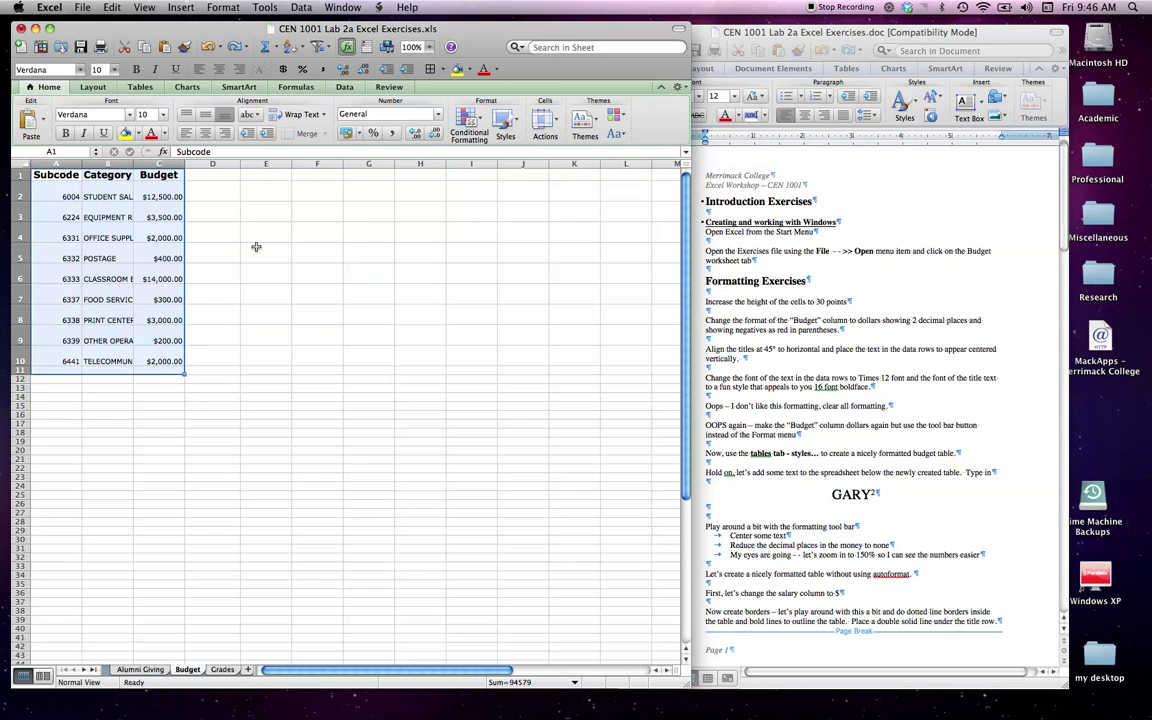
left_click(146, 7)
mouse_move(140, 153)
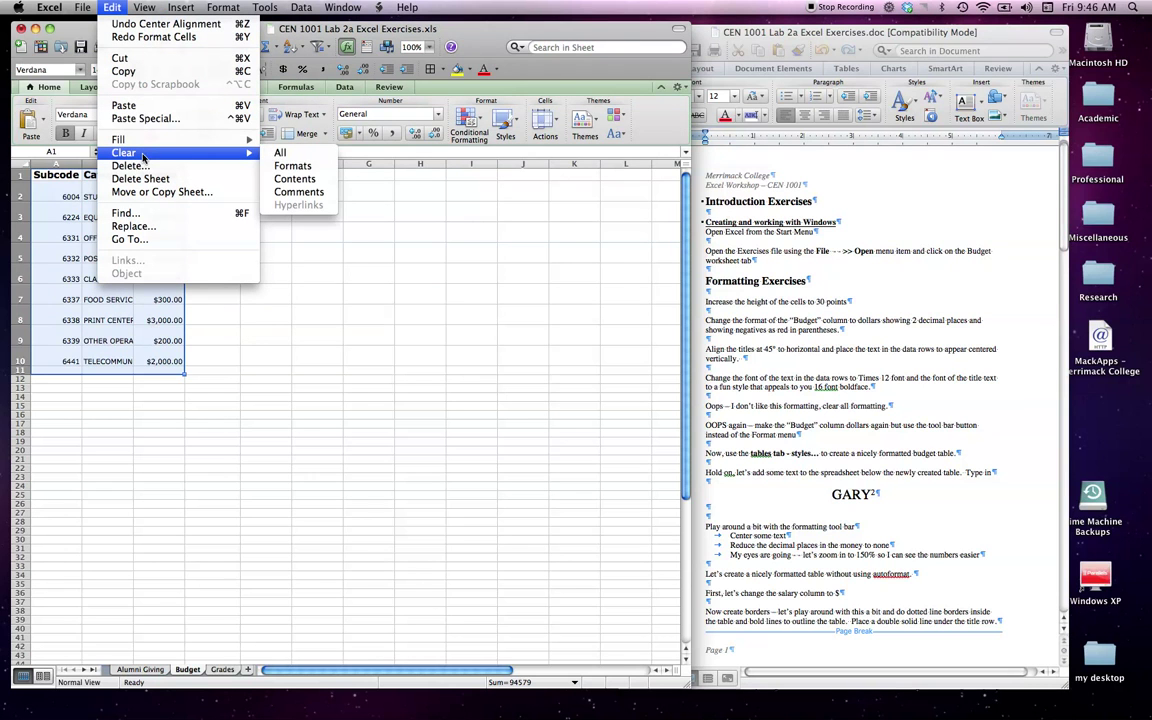
left_click(292, 167)
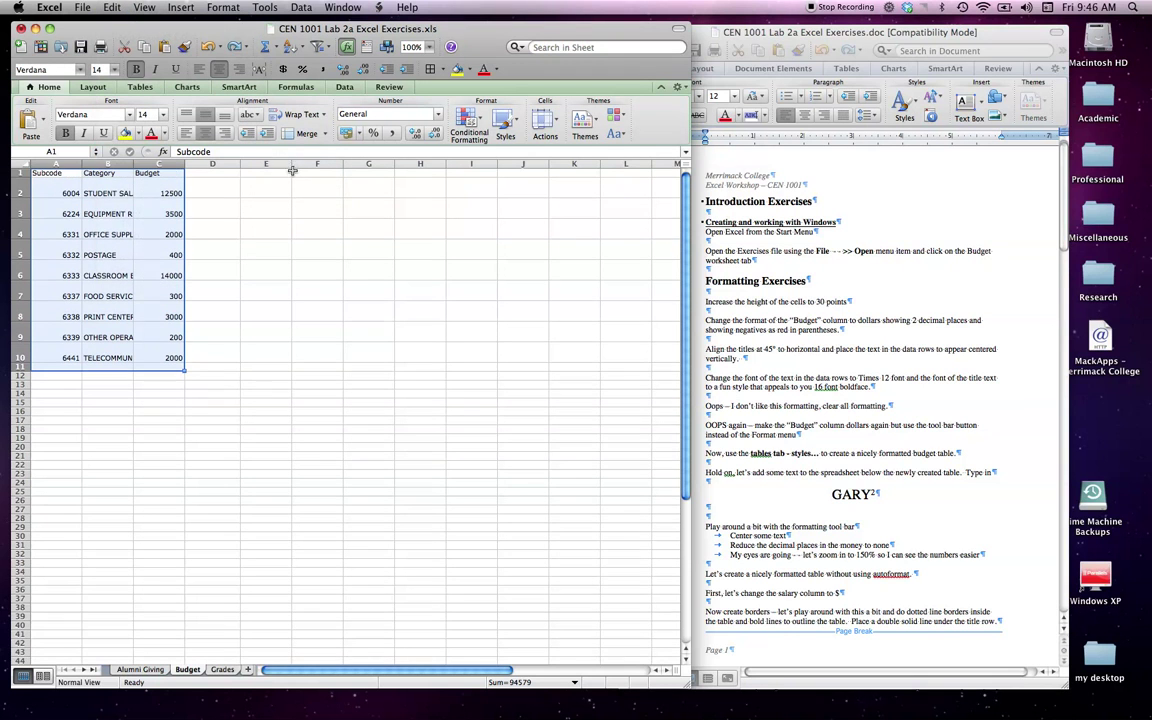
right_click(148, 316)
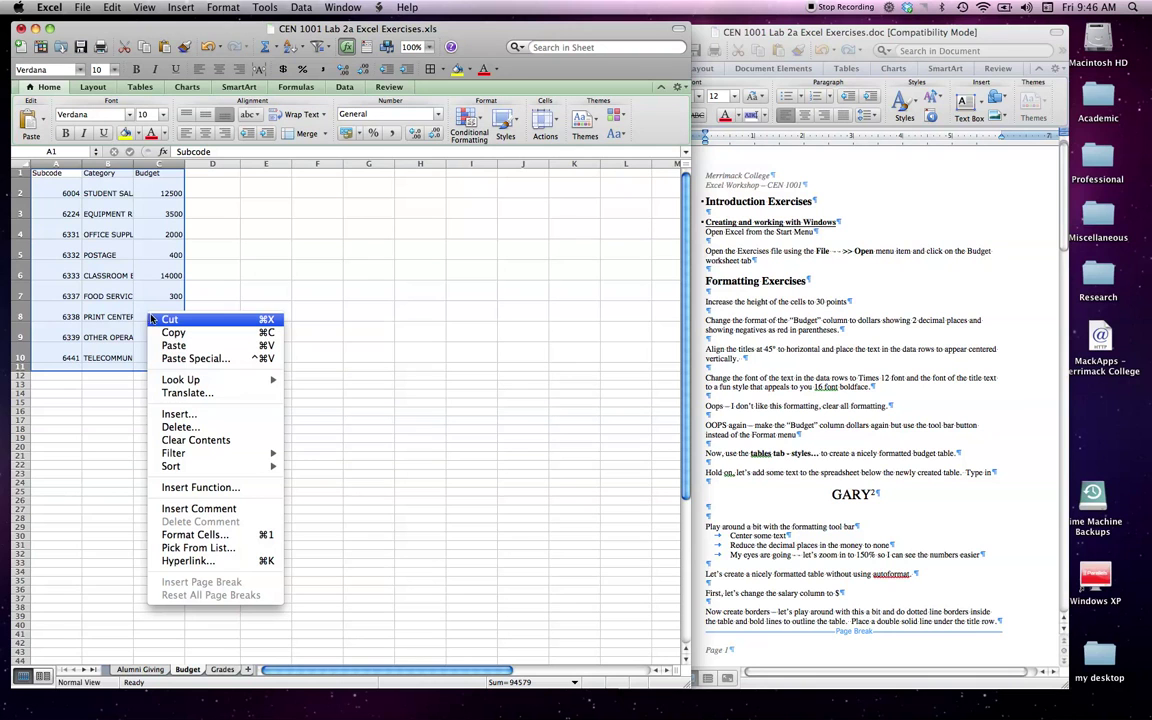
left_click(366, 390)
left_click(313, 366)
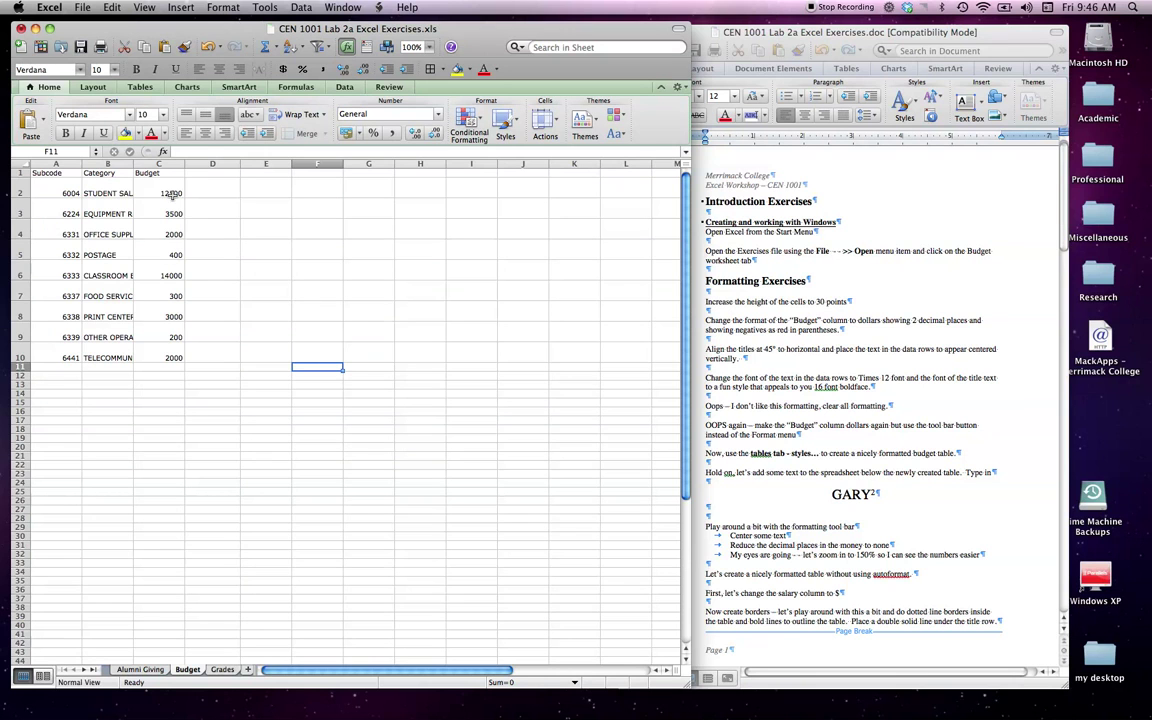
Step: Apply the Medium table style with a black header and gray banded rows to A1:C10, and select empty cell D6
left_click_drag(71, 172, 164, 356)
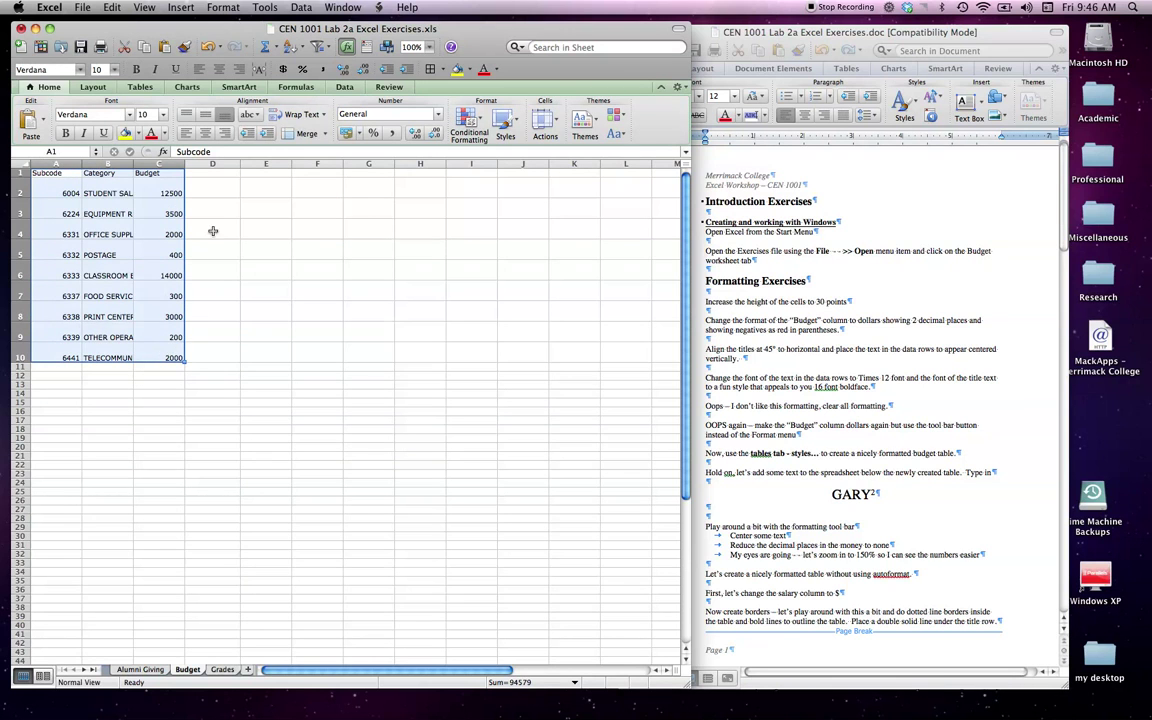
left_click(140, 87)
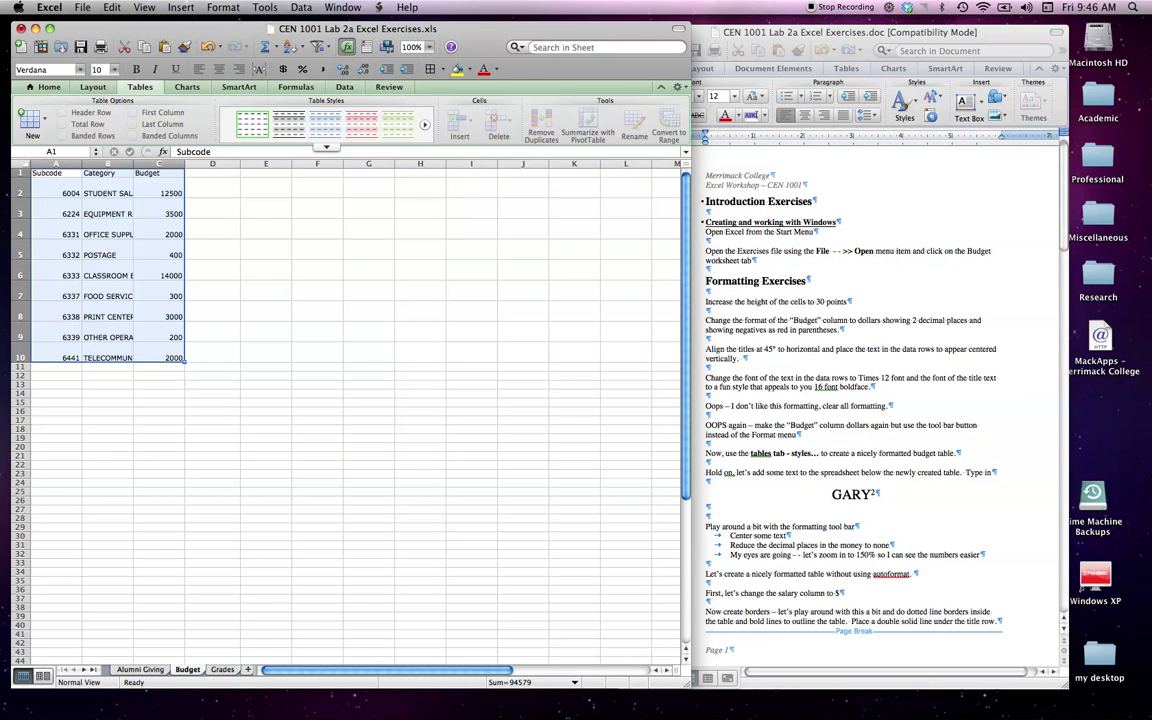
left_click(327, 148)
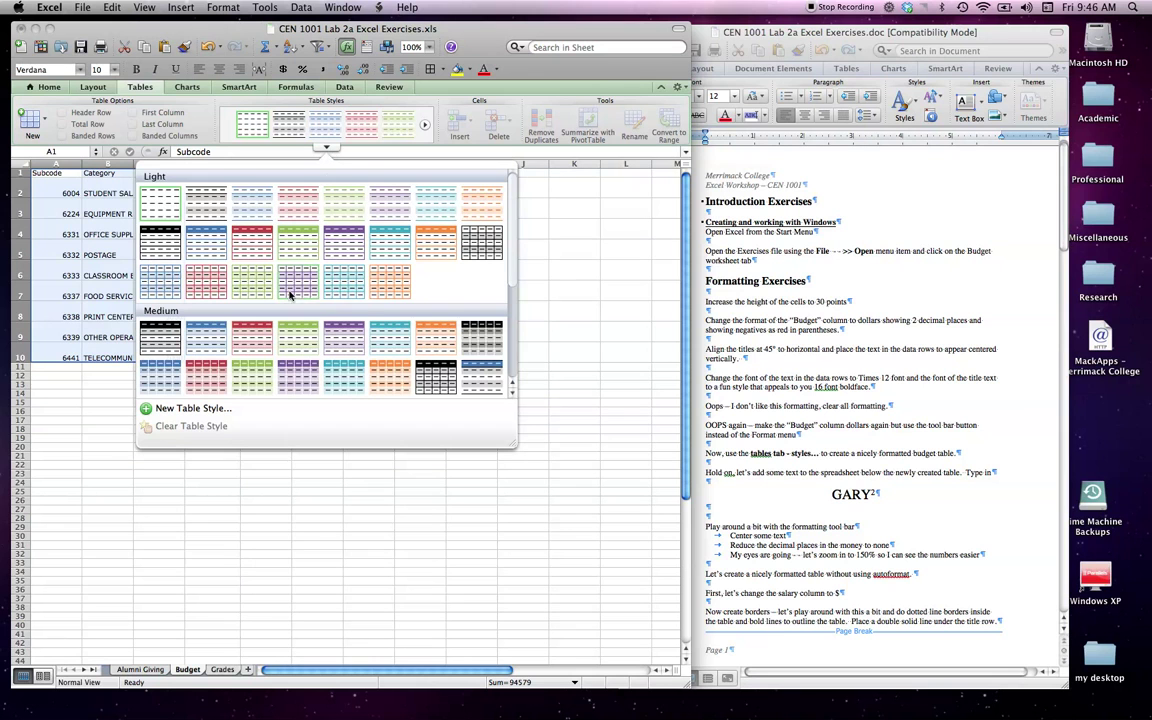
scroll(346, 287, "down", 1)
scroll(346, 287, "down", 3)
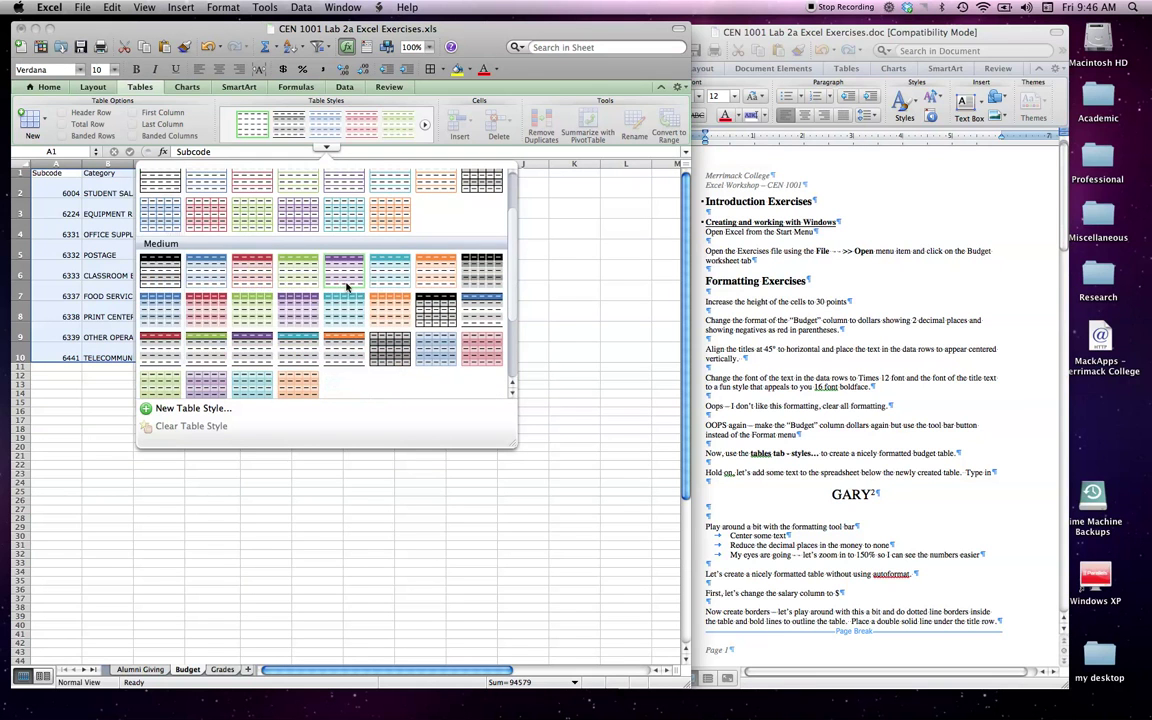
left_click(481, 267)
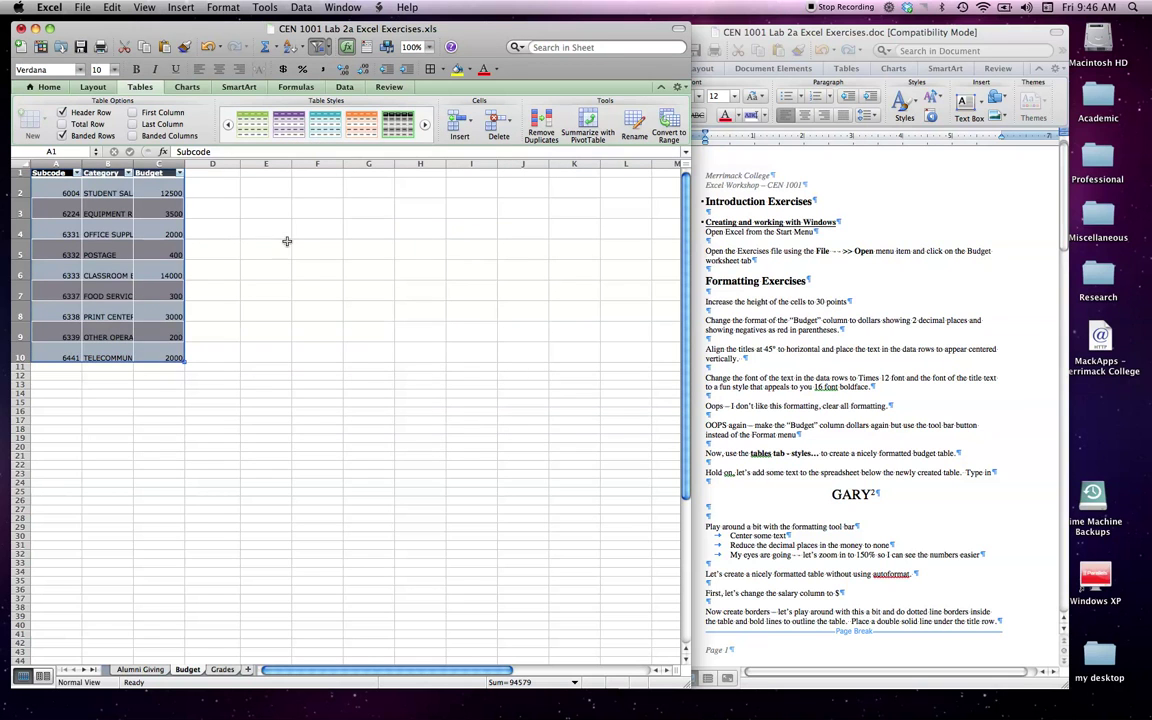
left_click(172, 255)
left_click(216, 267)
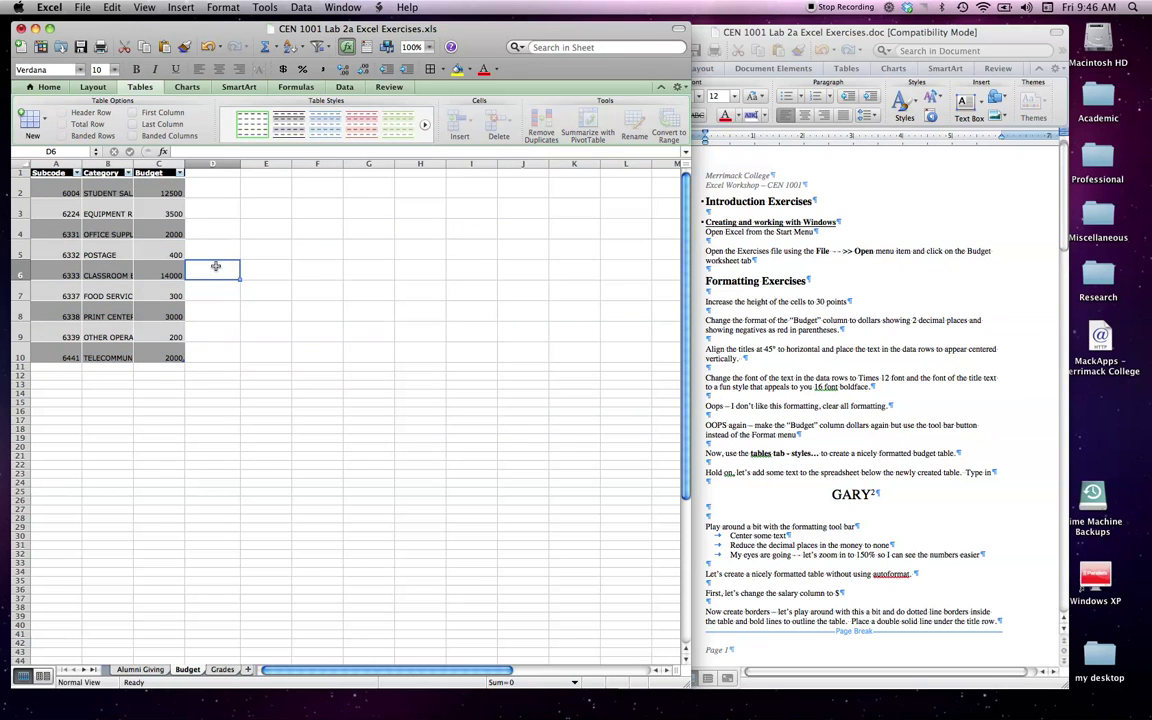
Step: Widen column B so that the full category names fit in the table
left_click(110, 234)
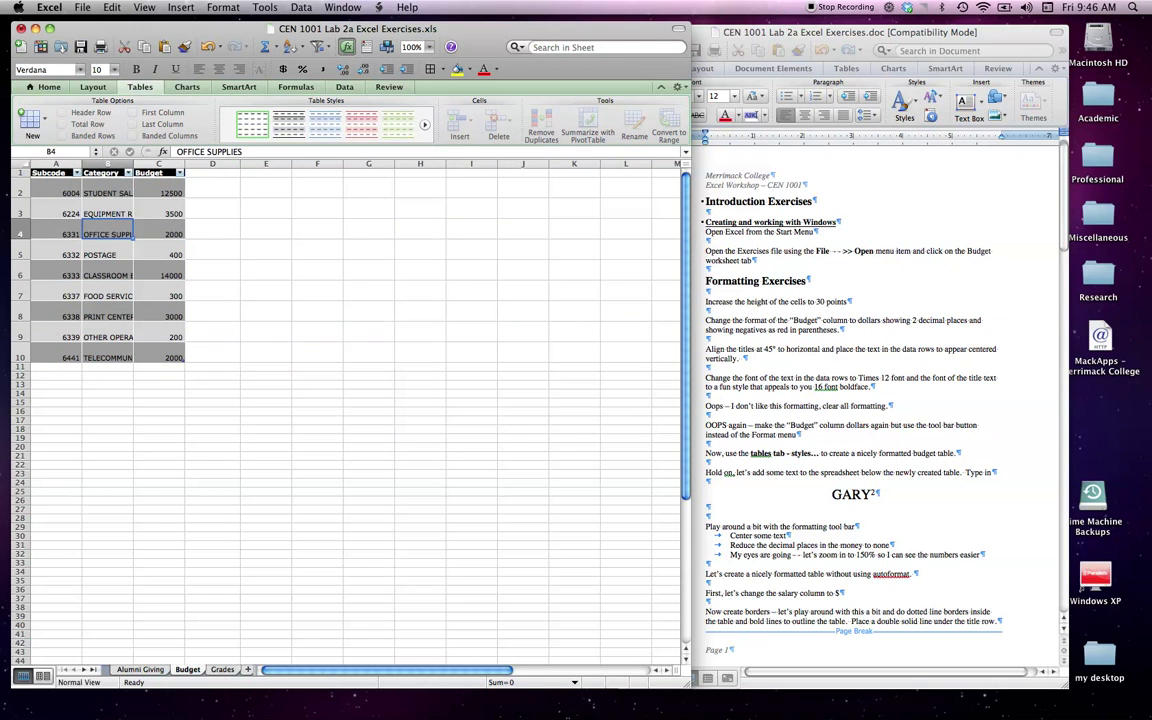
double_click(133, 160)
left_click(165, 204)
left_click_drag(187, 166, 153, 163)
left_click(110, 337)
left_click(115, 367)
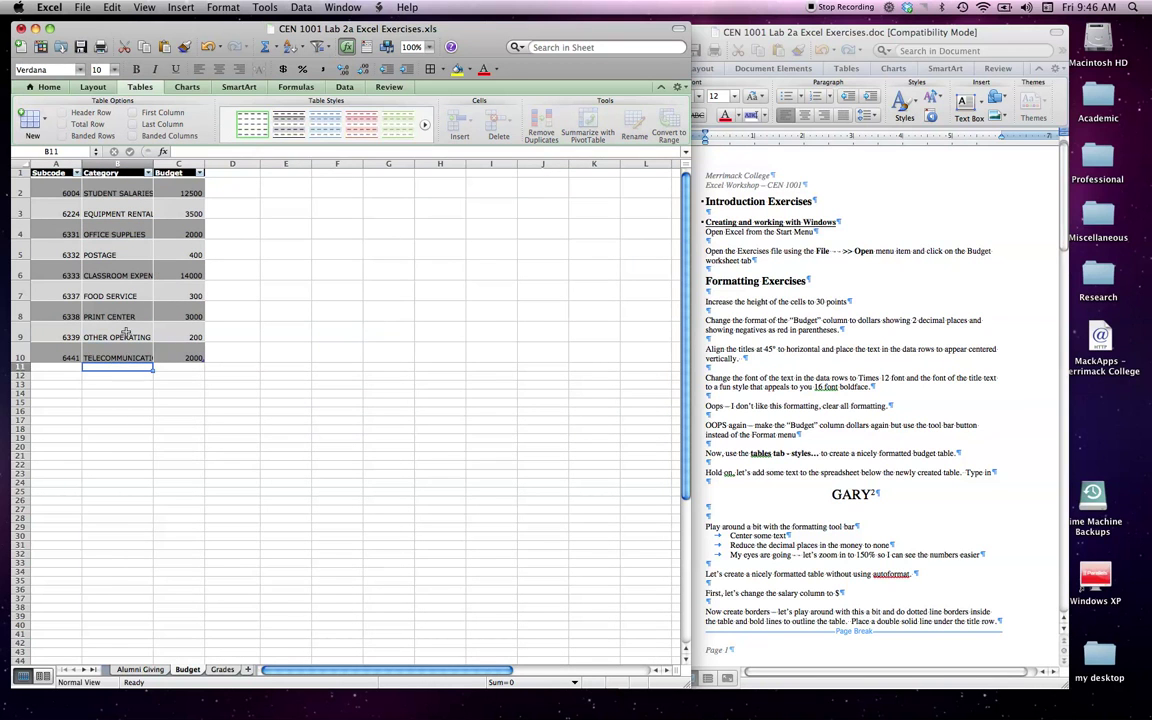
left_click(126, 255)
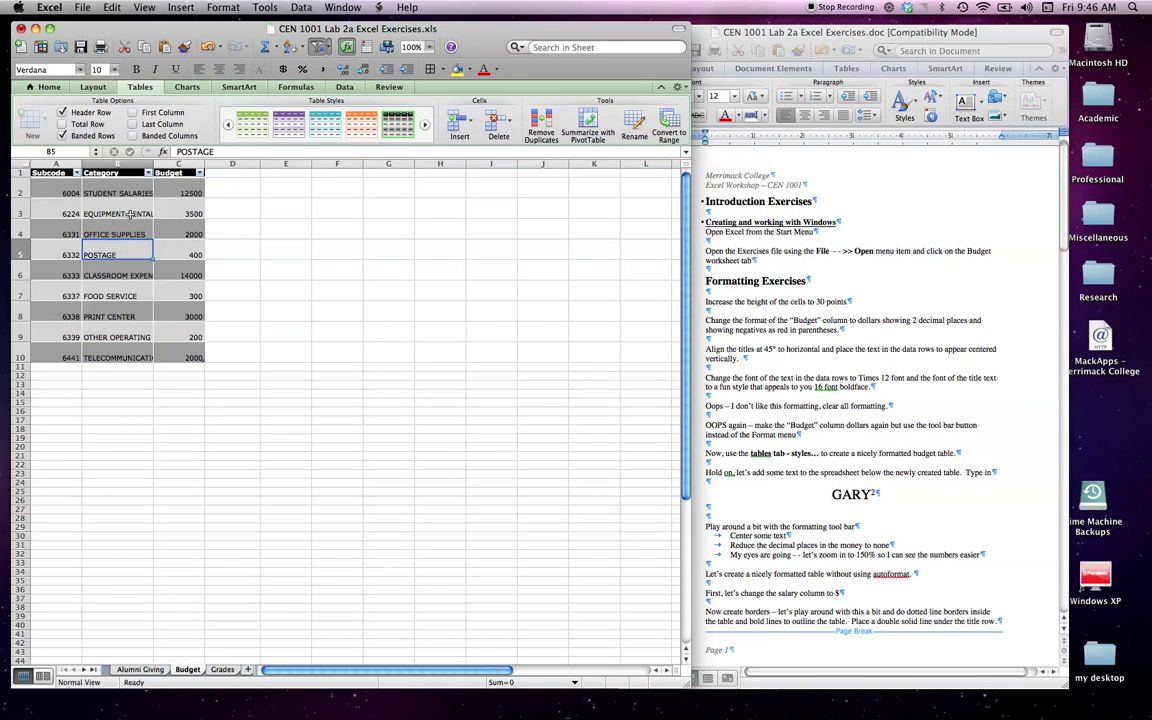
double_click(153, 163)
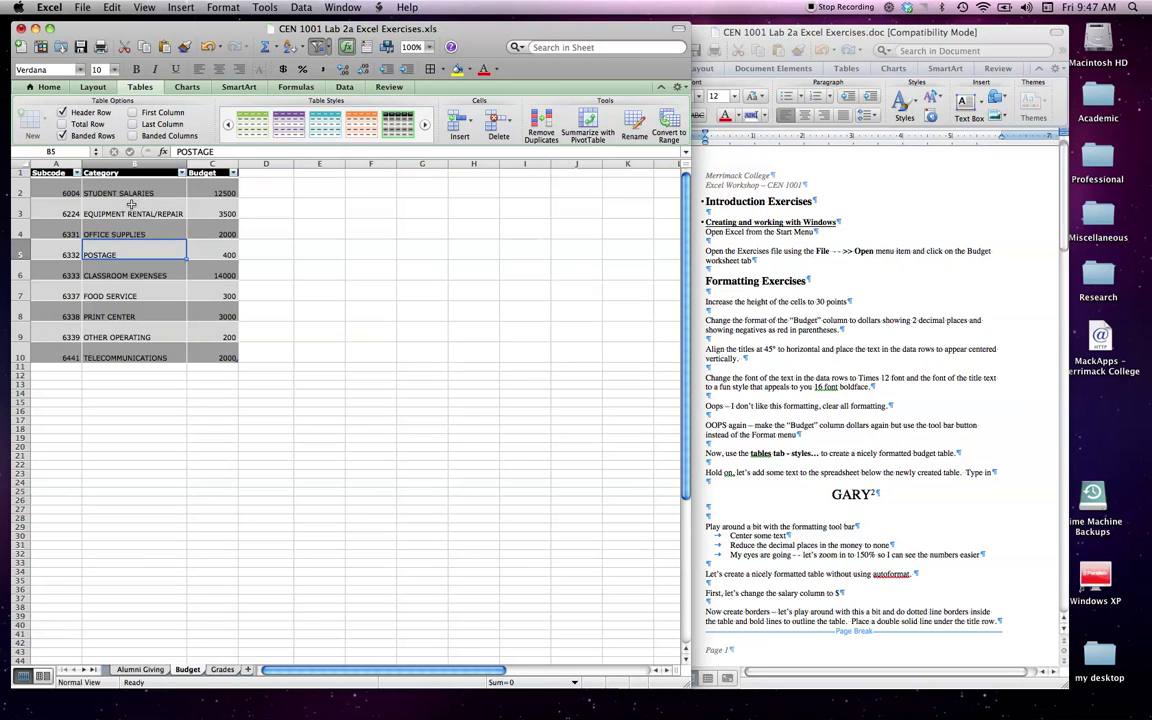
left_click(178, 218)
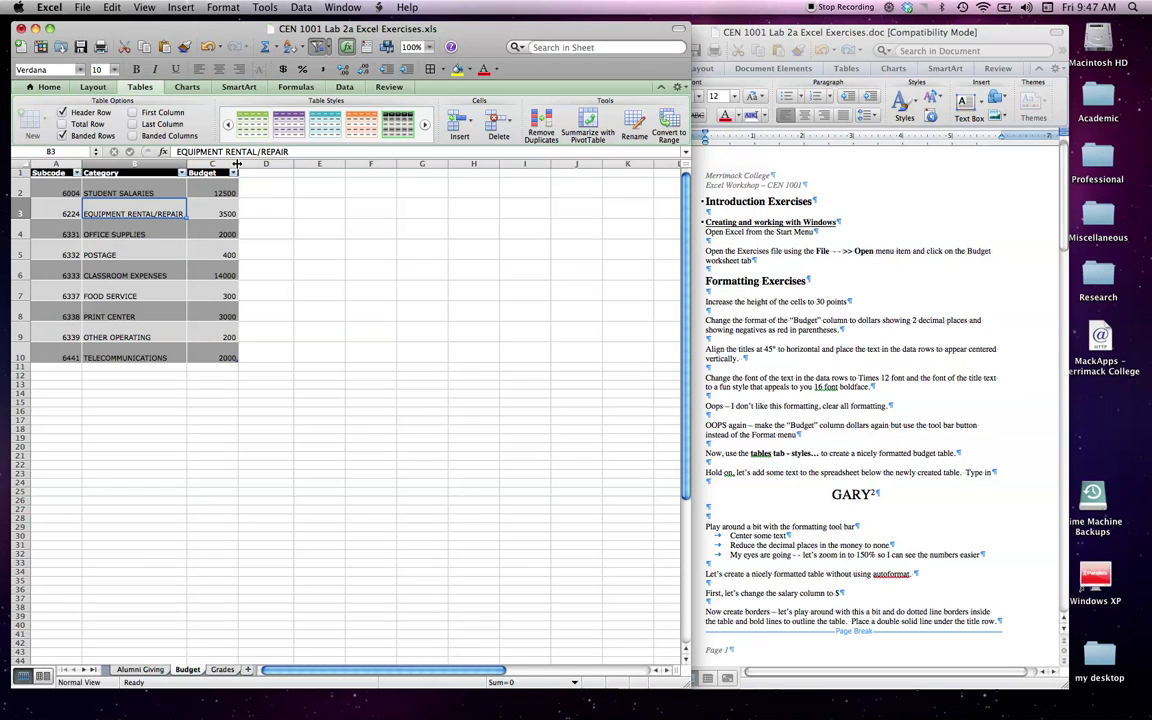
Step: Narrow the Budget column and the Subcode column slightly
left_click_drag(237, 163, 230, 163)
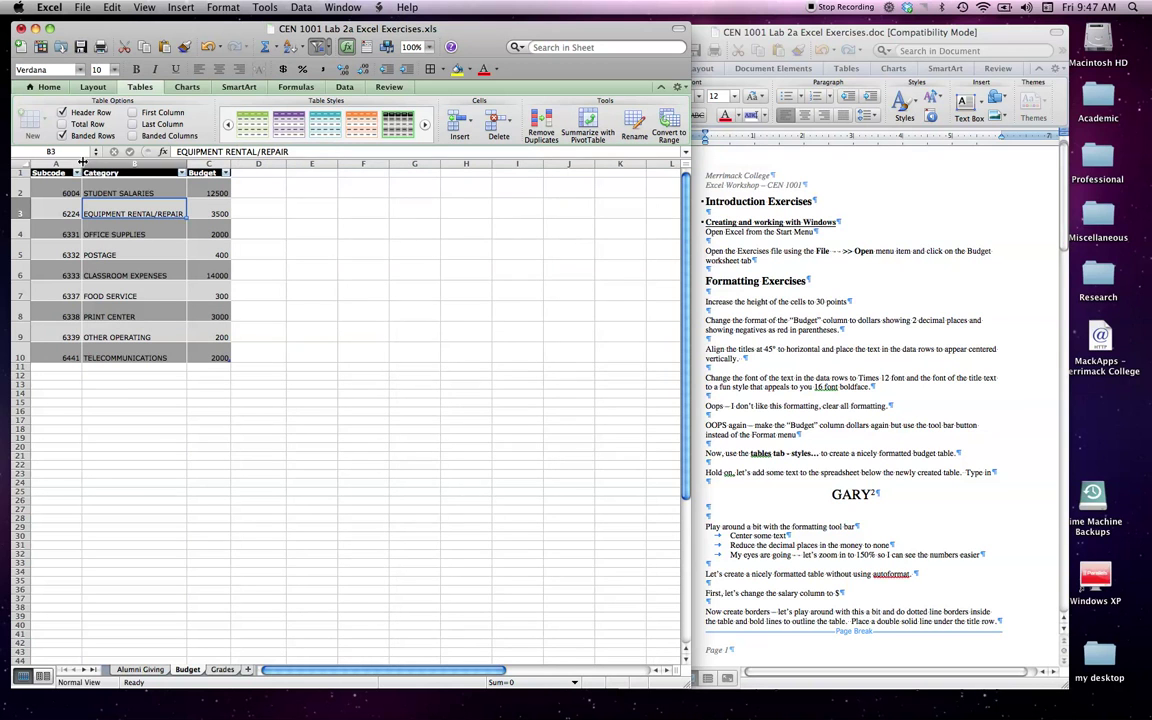
left_click_drag(82, 163, 79, 163)
left_click(84, 235)
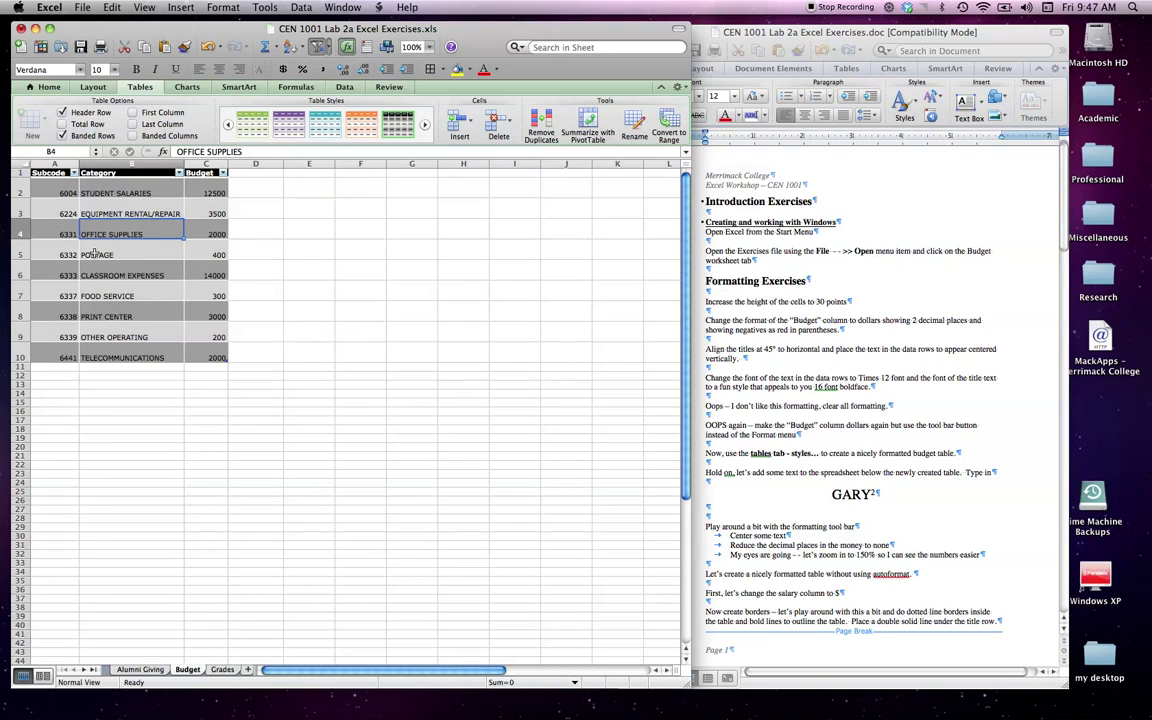
left_click(104, 271)
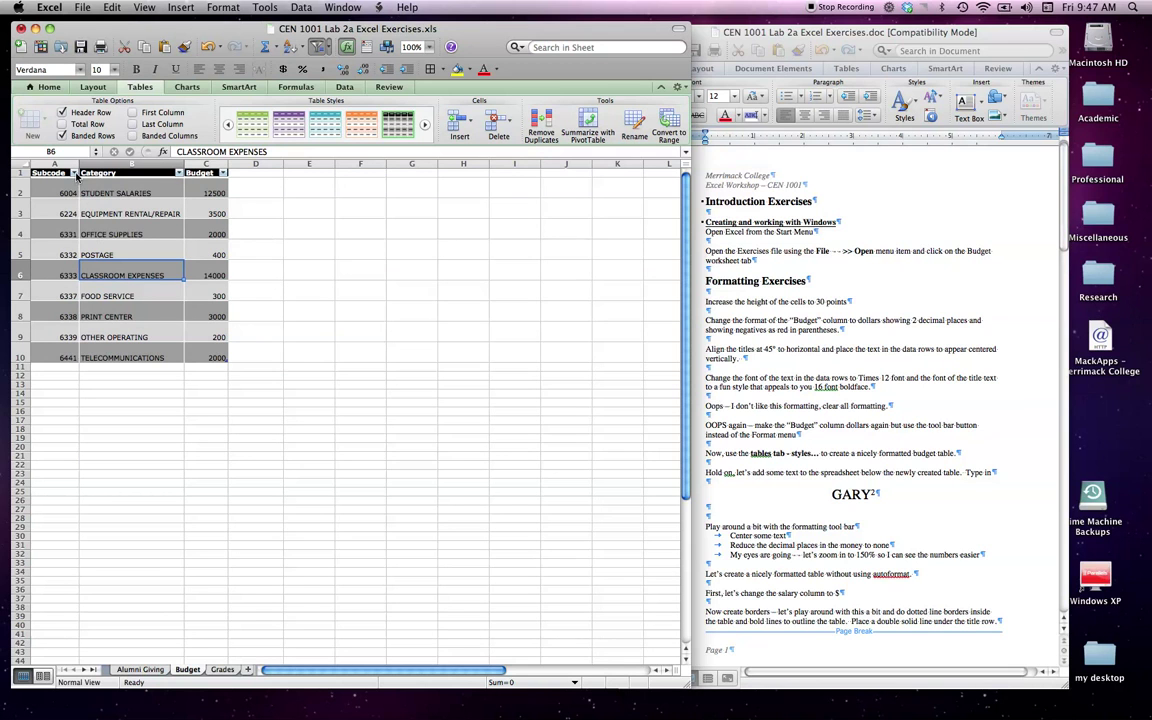
Step: Sort the table by Subcode in descending order and back in ascending order, and close the sort and filter options
left_click(73, 173)
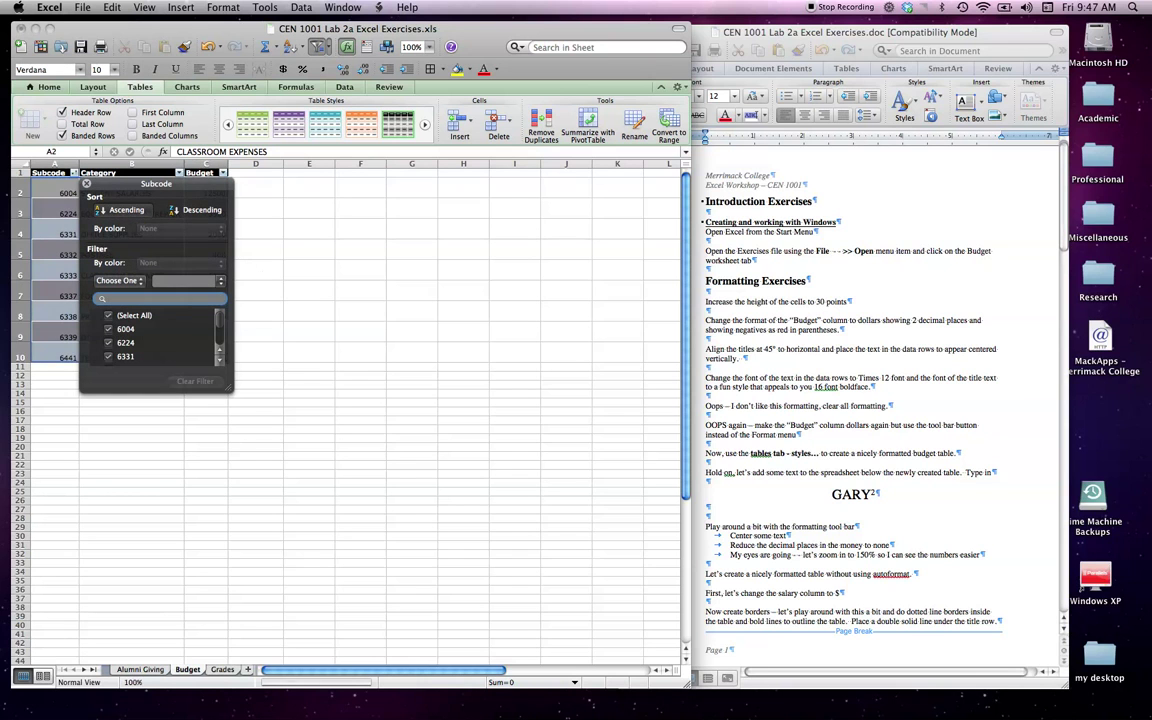
left_click(204, 215)
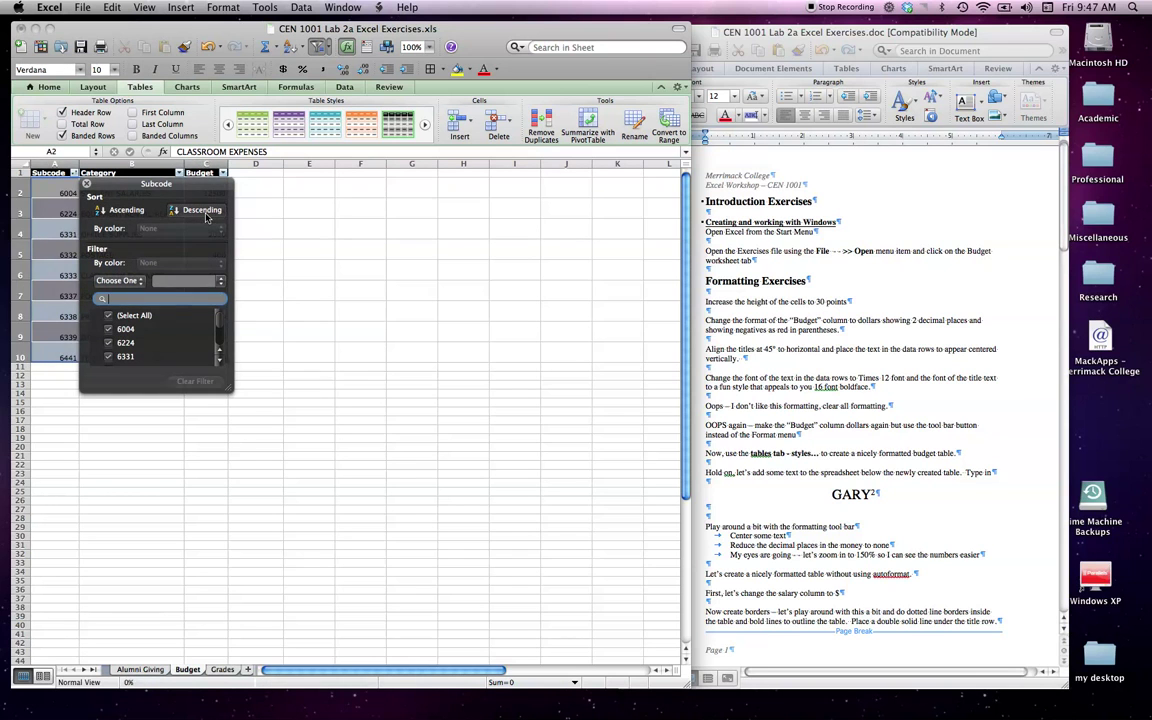
left_click(126, 209)
left_click_drag(129, 187, 377, 208)
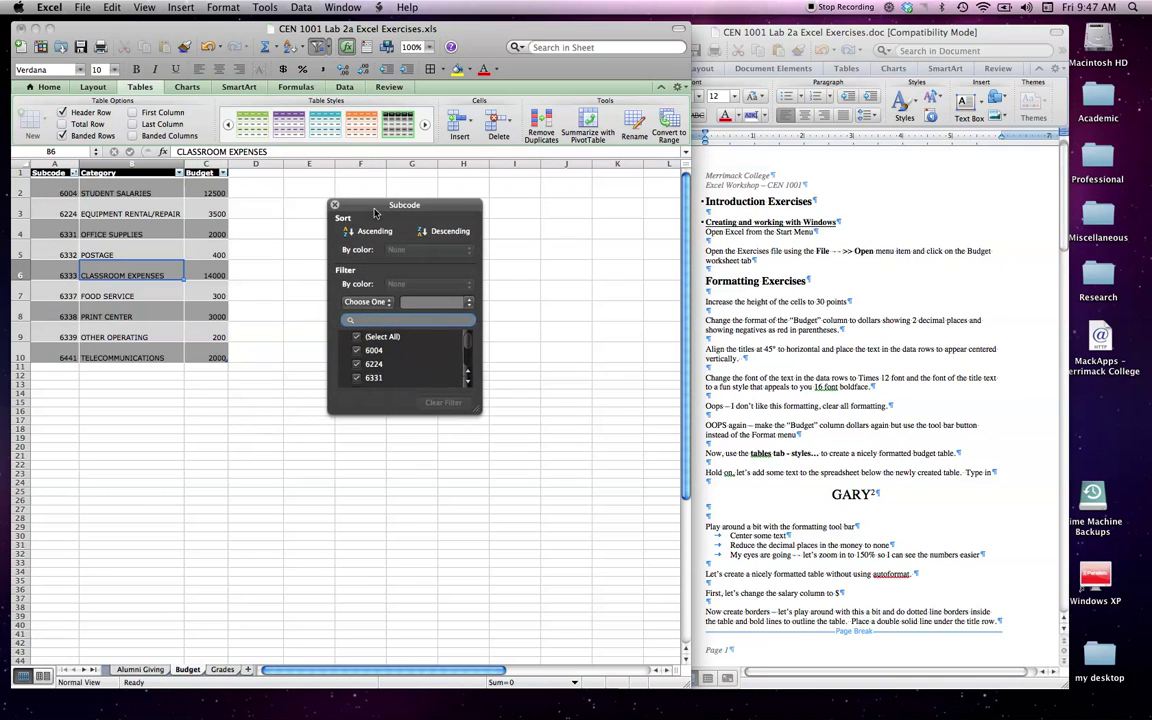
left_click(433, 234)
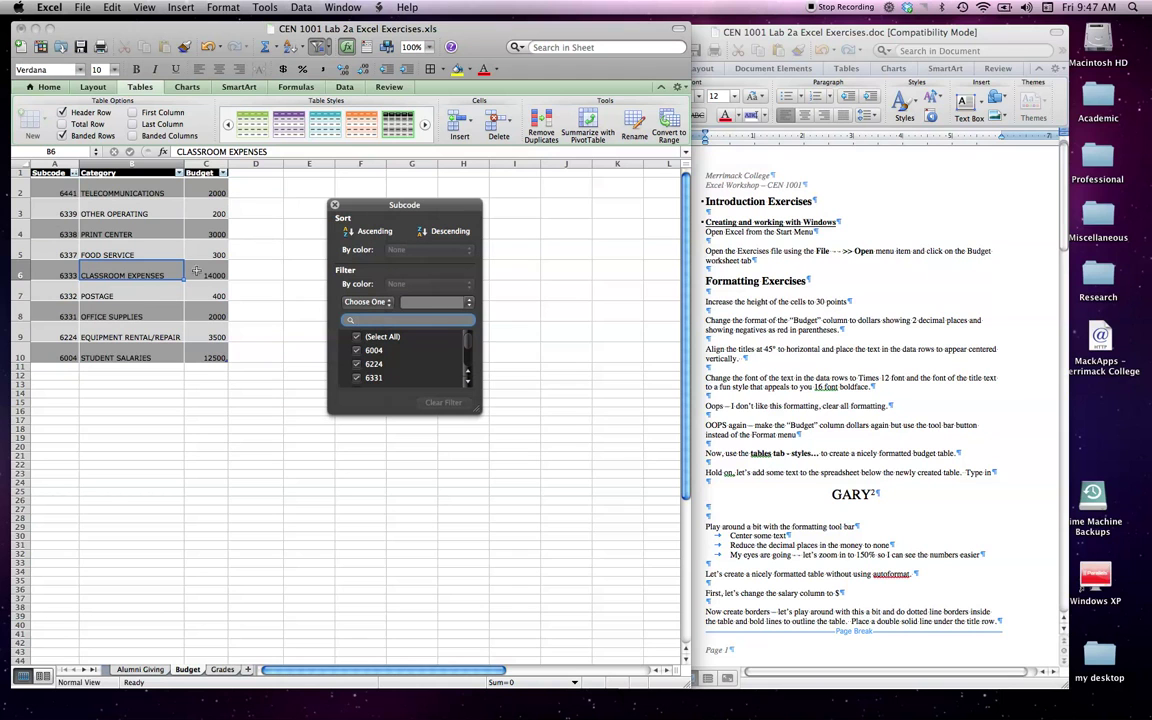
left_click(375, 231)
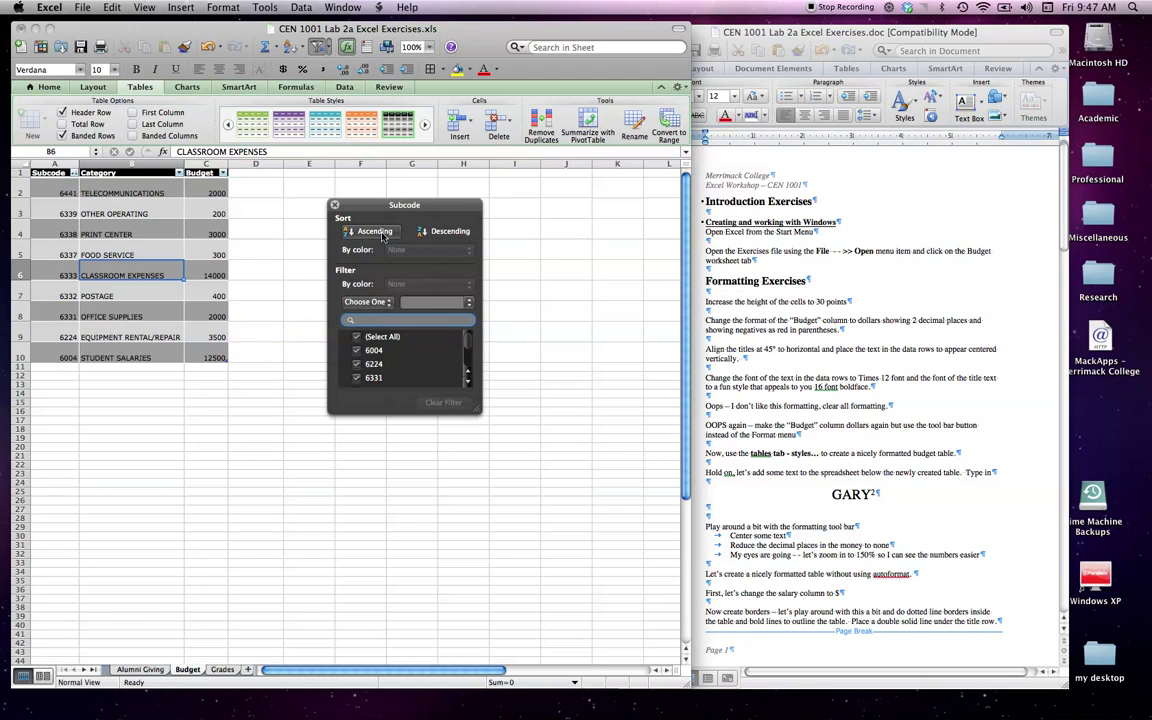
left_click(335, 206)
left_click(256, 231)
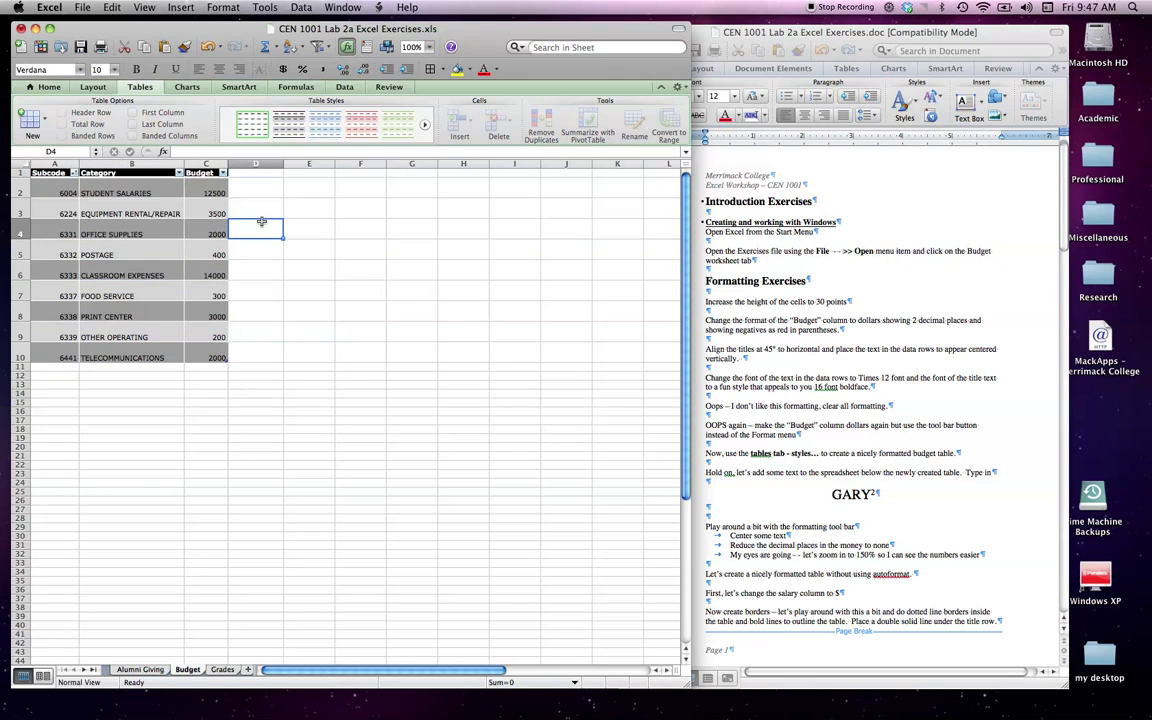
Step: Undo all the Subcode sorts on the table
left_click(112, 7)
left_click(114, 20)
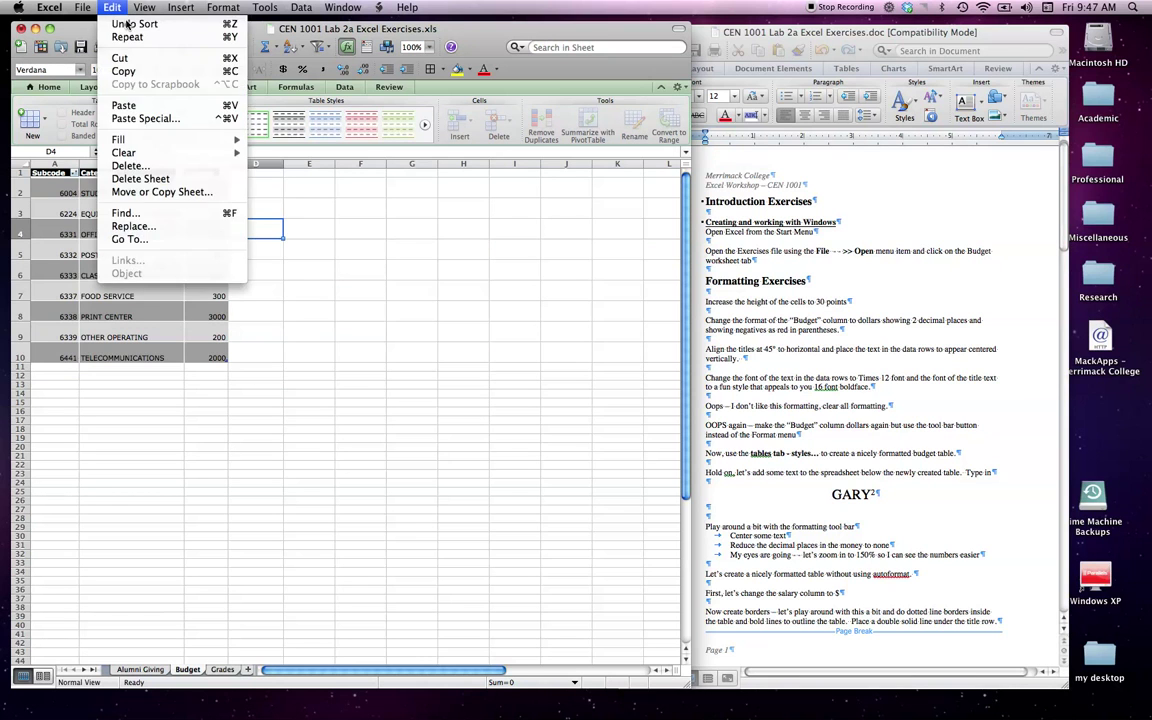
left_click(112, 7)
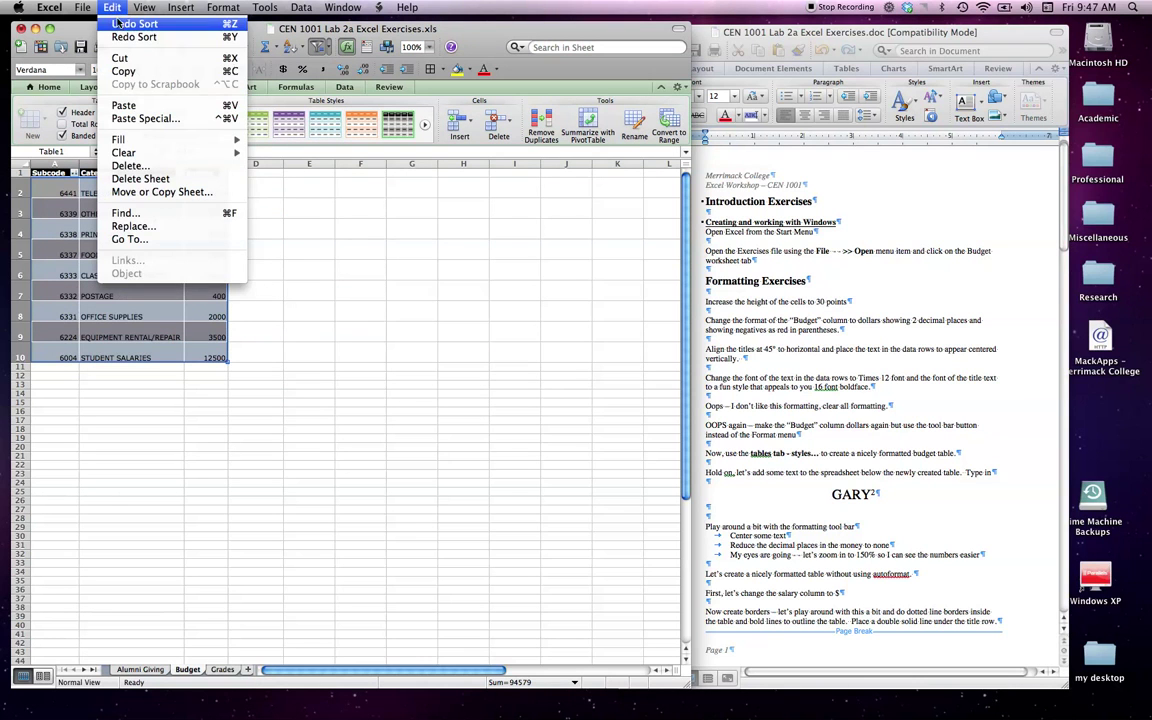
left_click(114, 20)
left_click(112, 7)
left_click(113, 16)
left_click(112, 7)
left_click(113, 16)
left_click(112, 7)
left_click(113, 20)
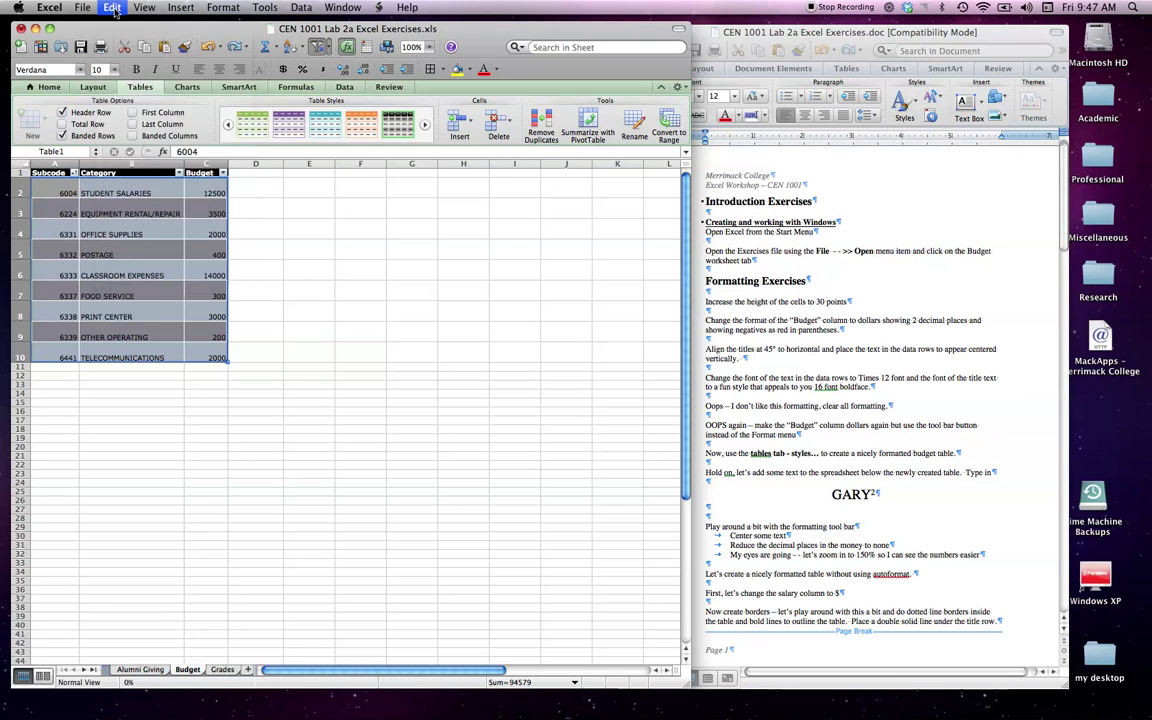
Step: Undo all the column width changes made to the table
left_click(112, 7)
left_click(113, 18)
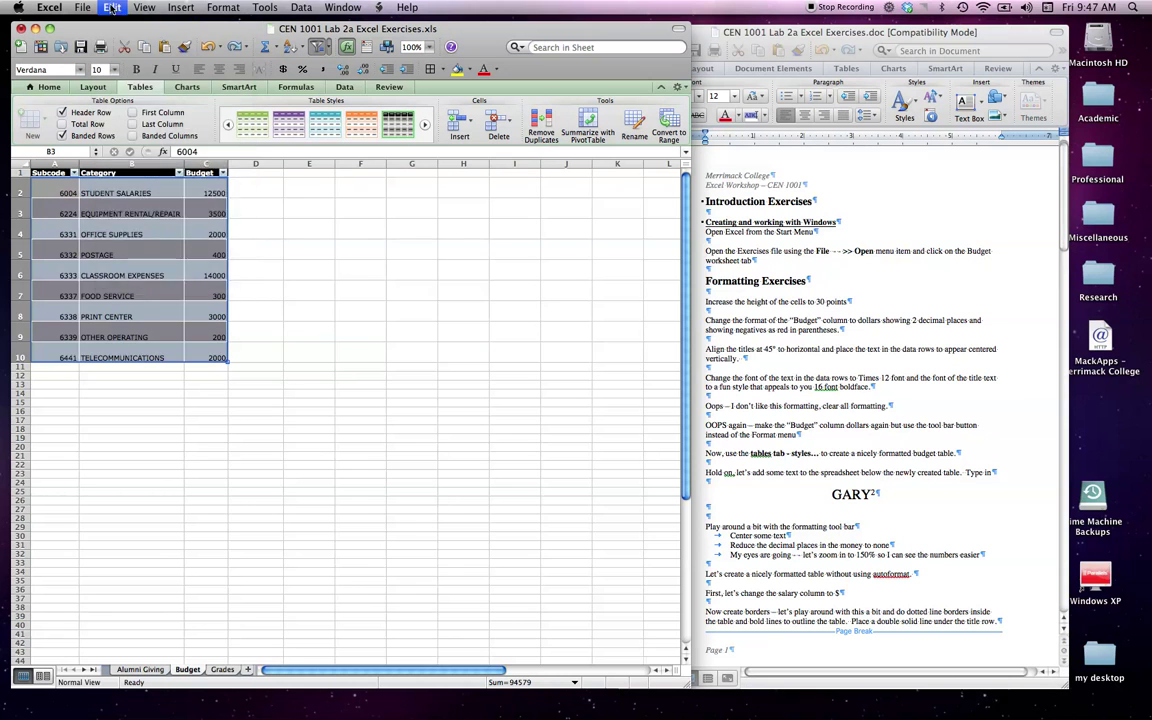
left_click(112, 7)
left_click(113, 17)
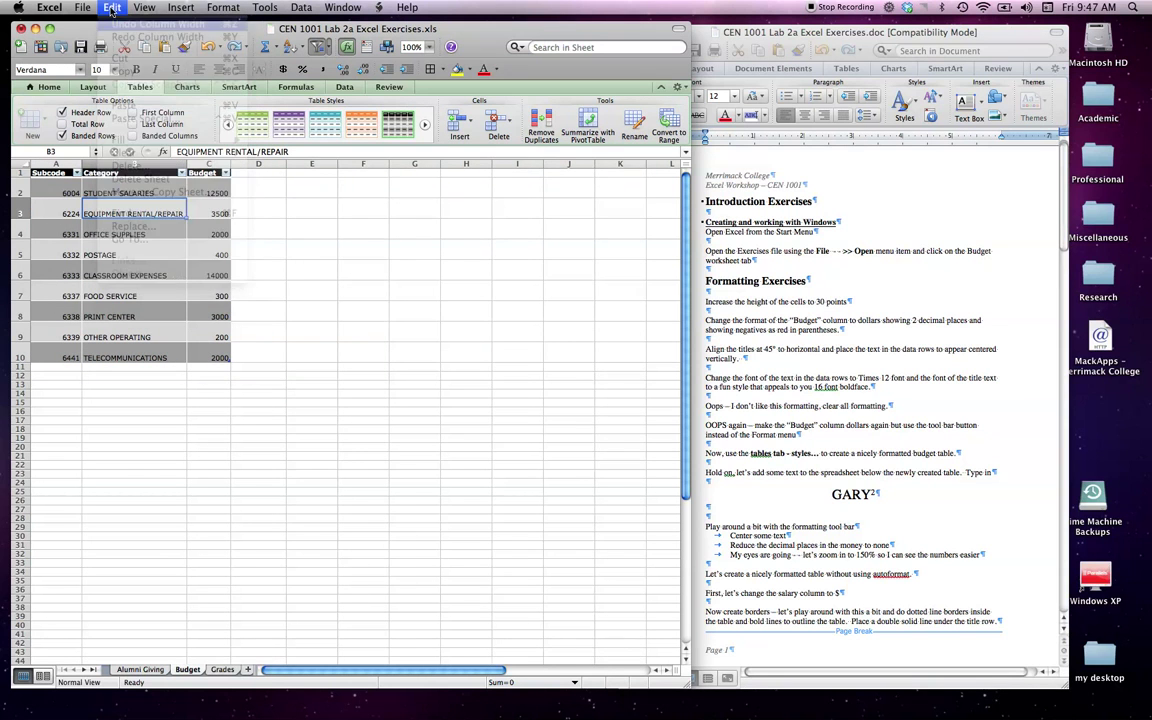
left_click(112, 7)
left_click(113, 20)
left_click(112, 7)
left_click(116, 22)
left_click(110, 7)
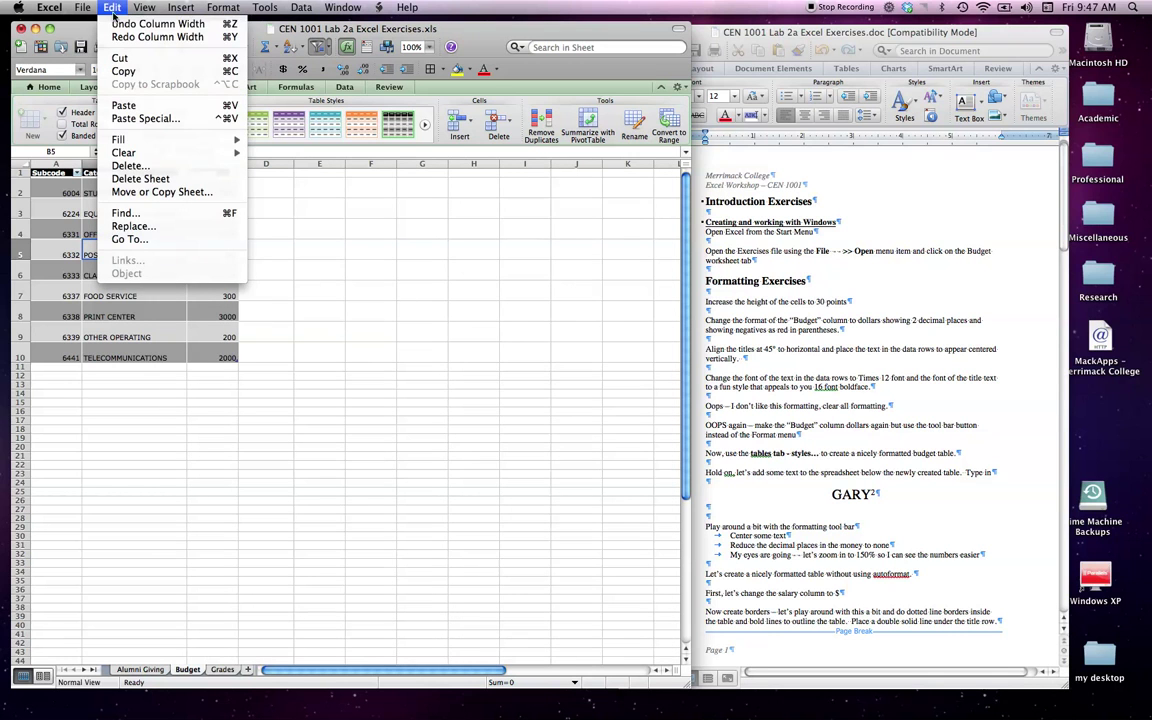
left_click(116, 24)
Step: Undo the table style on the budget data and select an empty cell beside it
left_click(112, 7)
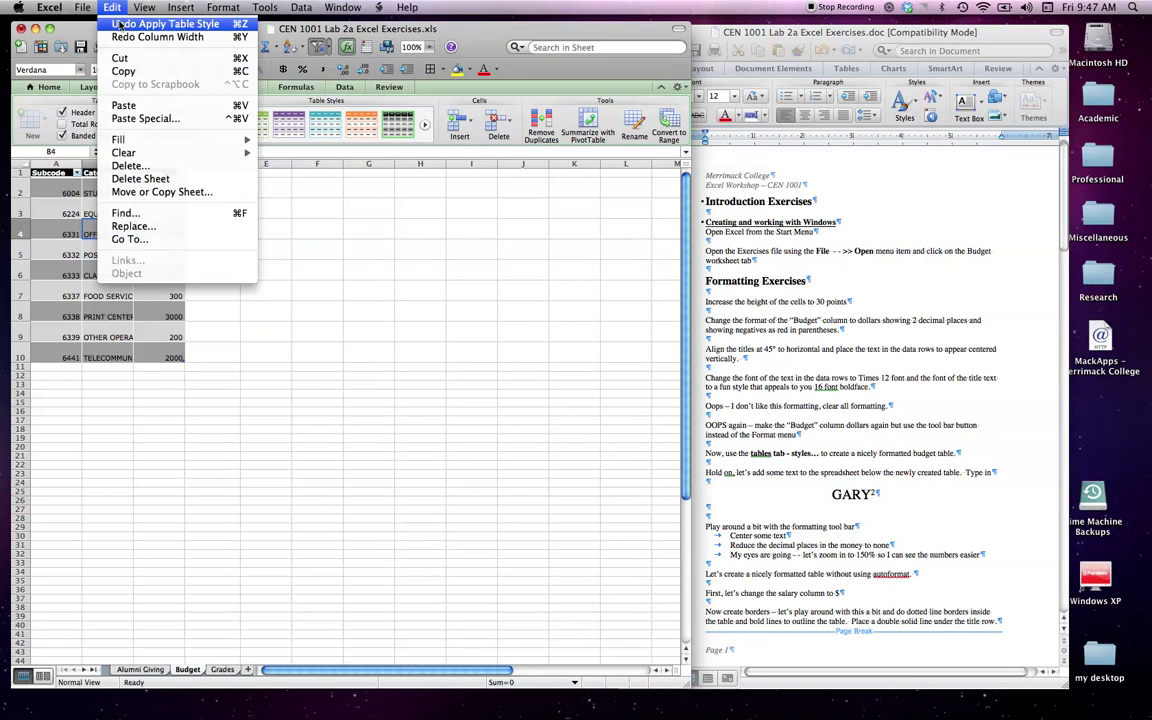
left_click(122, 24)
left_click(209, 290)
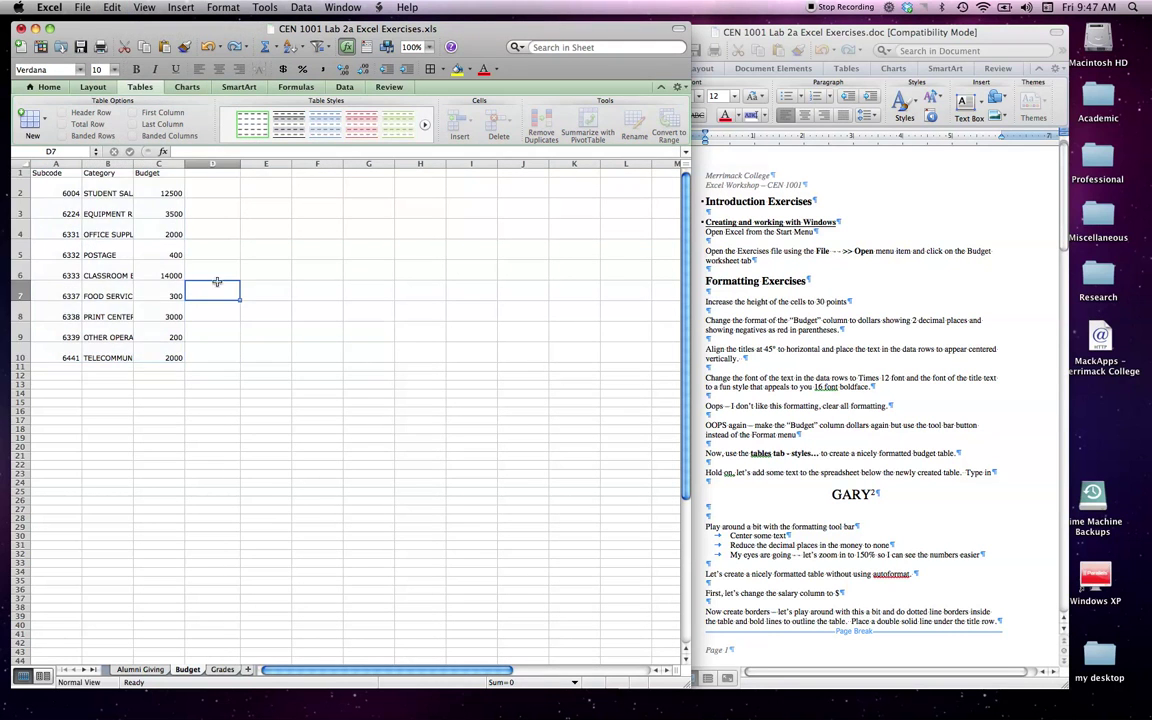
left_click(314, 327)
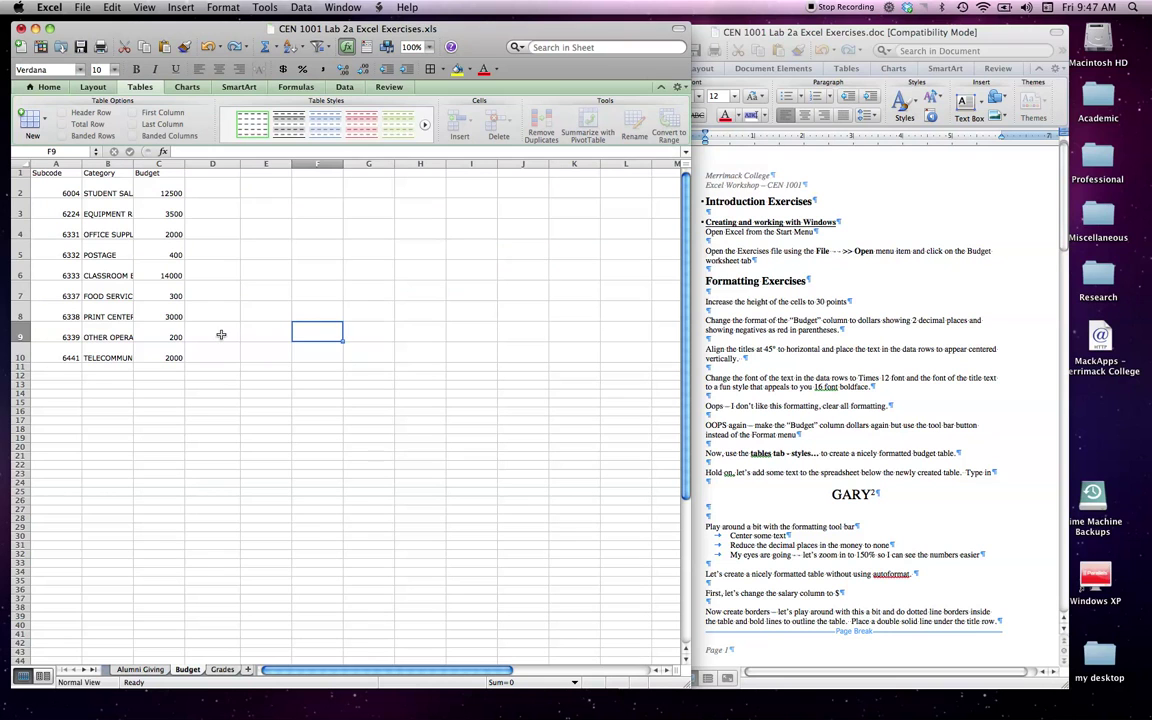
left_click(200, 367)
left_click(200, 413)
left_click(158, 393)
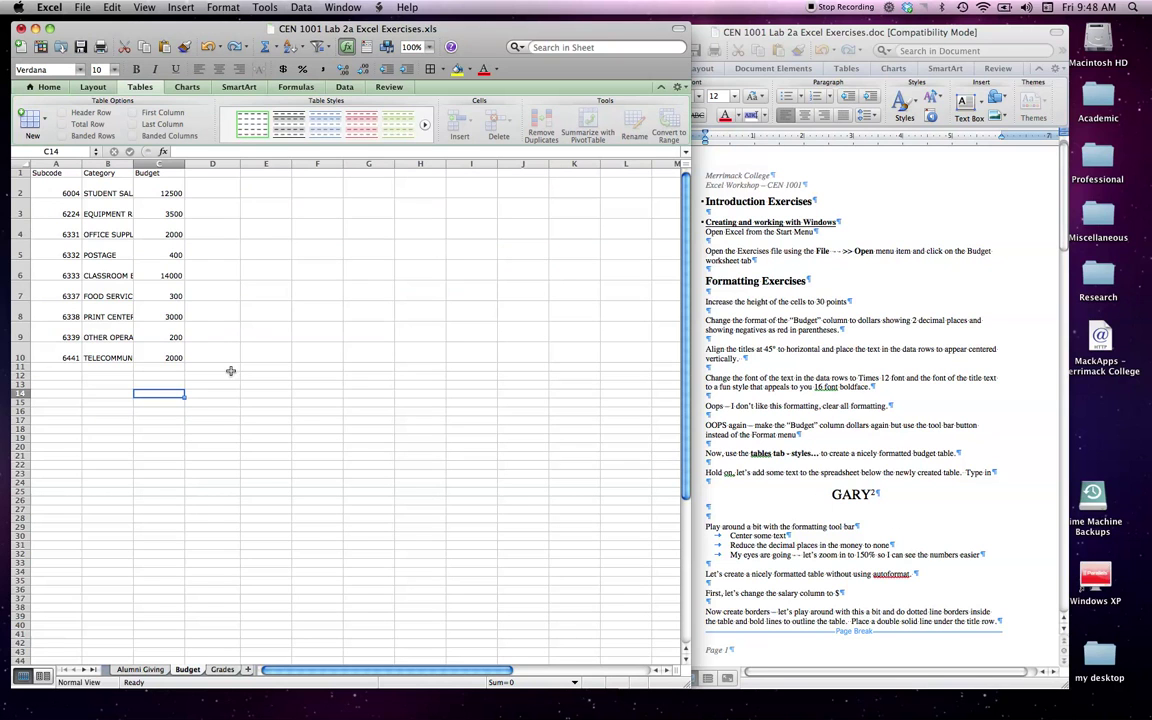
Step: Enter the name given in the Word exercise, followed directly by a plain 2, in cell F10
left_click(325, 351)
type("GARY2")
key("Return")
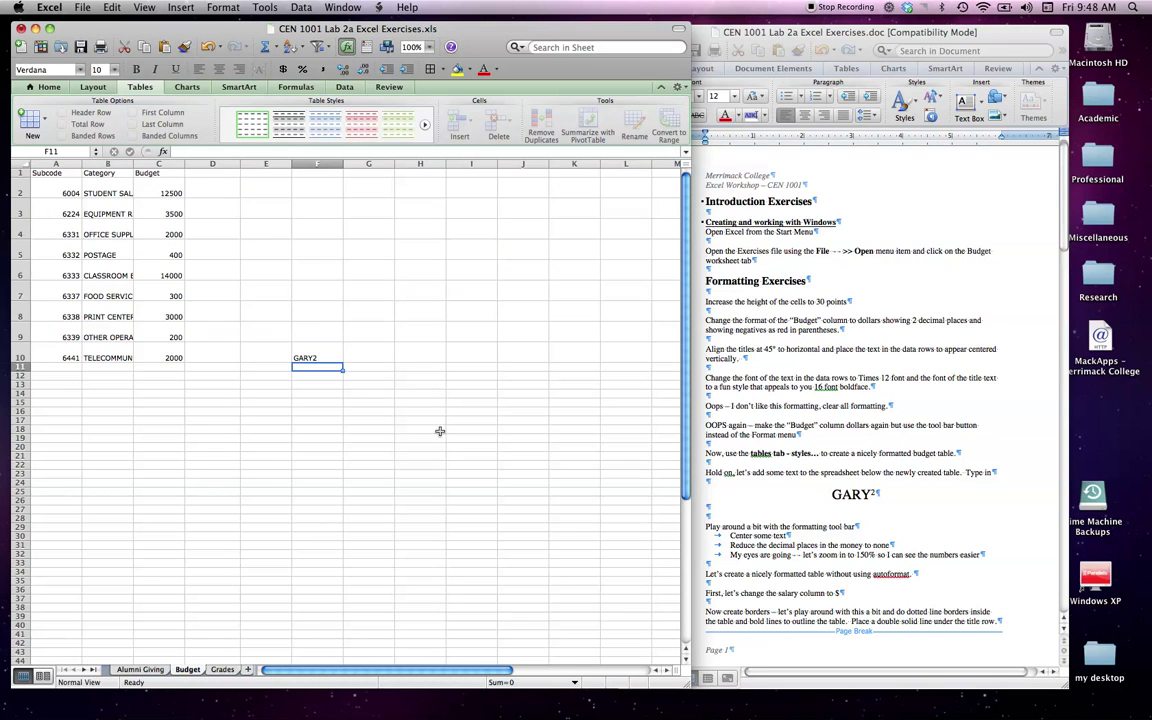
Step: Format only the 2 at the end of cell F10's text as superscript
left_click(323, 352)
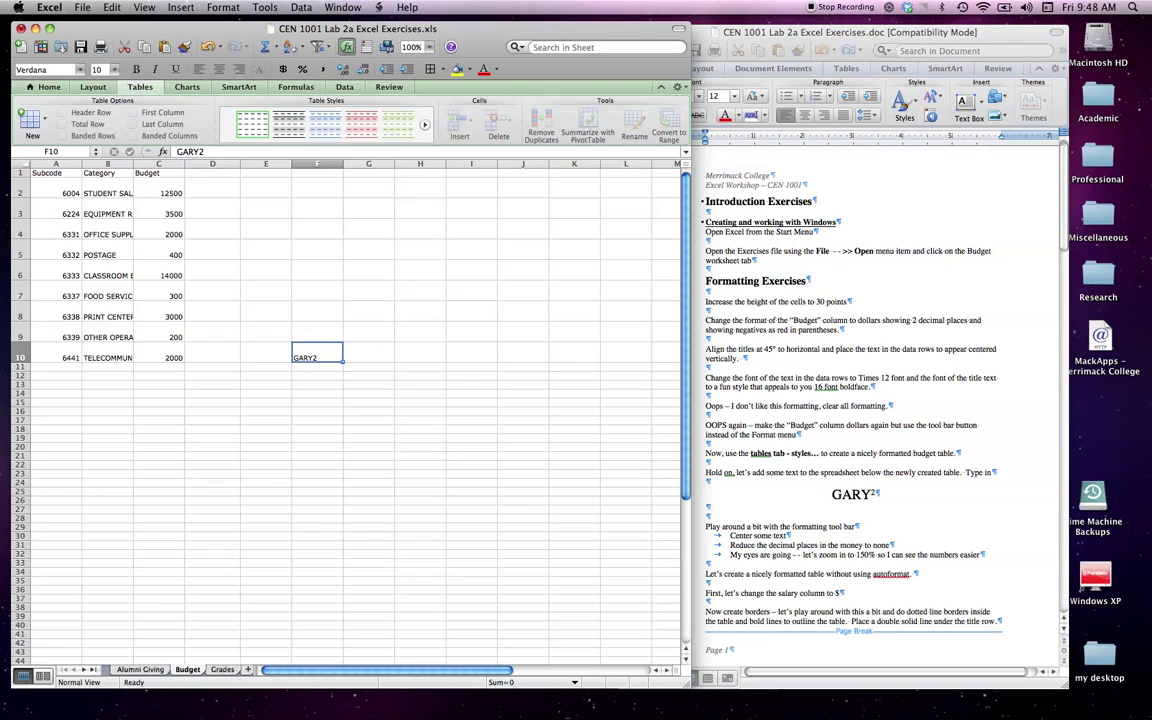
left_click_drag(199, 152, 243, 176)
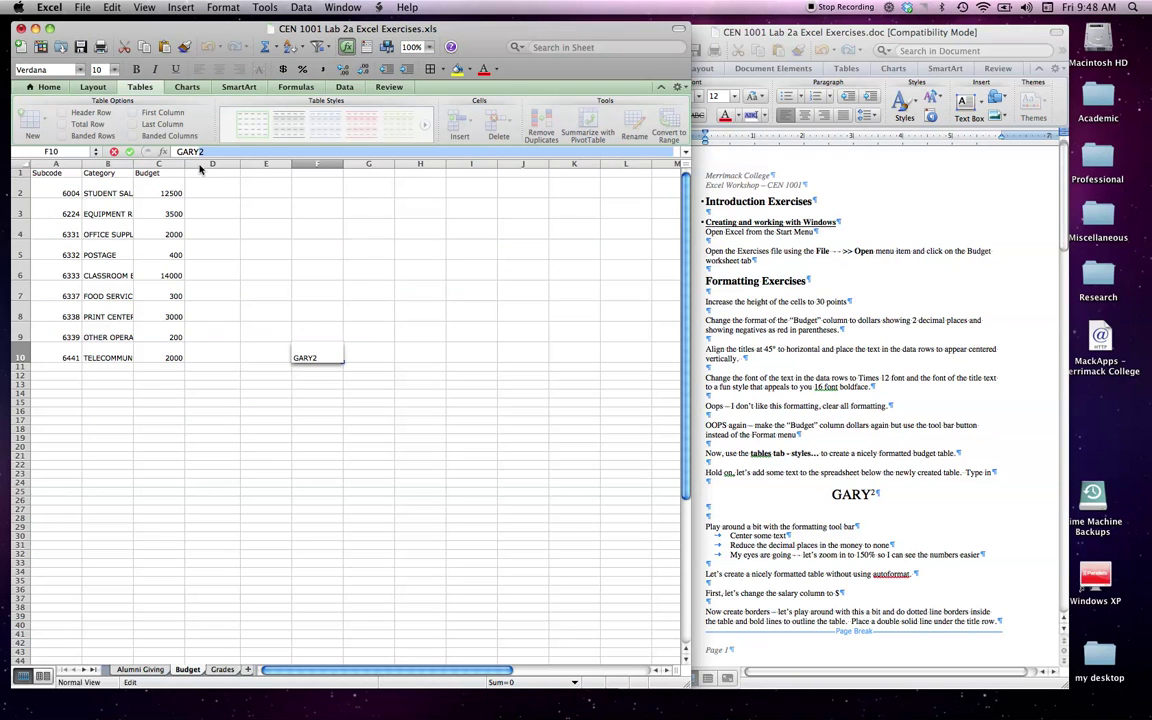
left_click(50, 86)
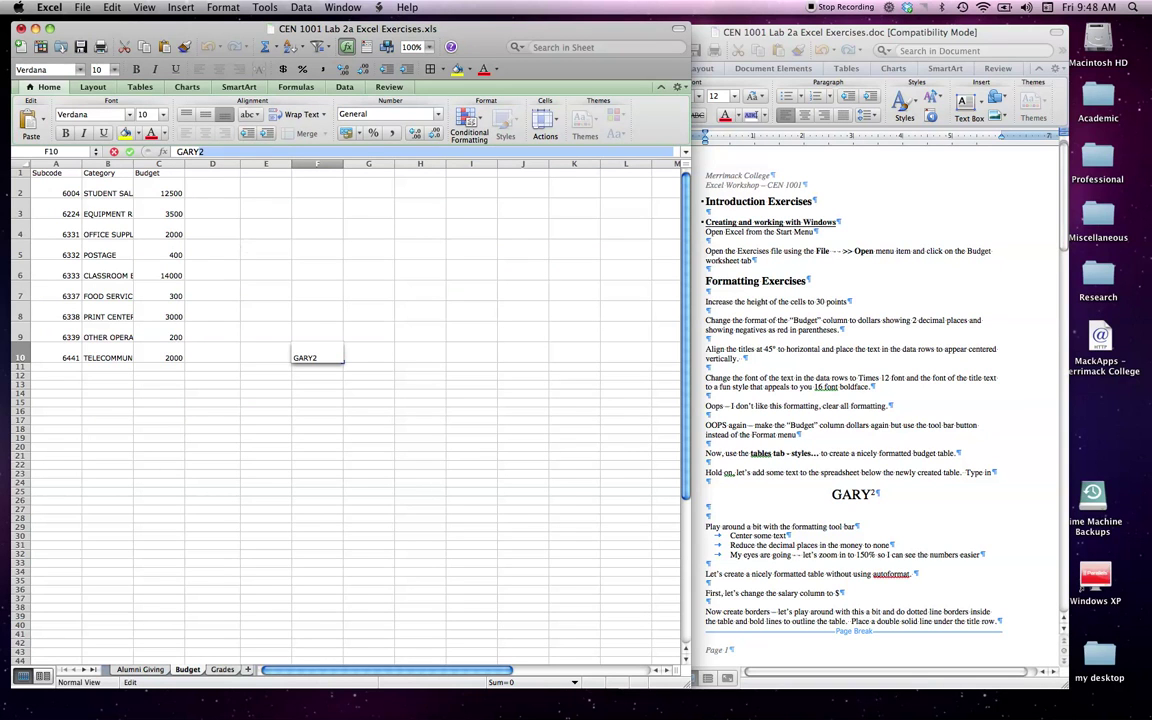
left_click(218, 8)
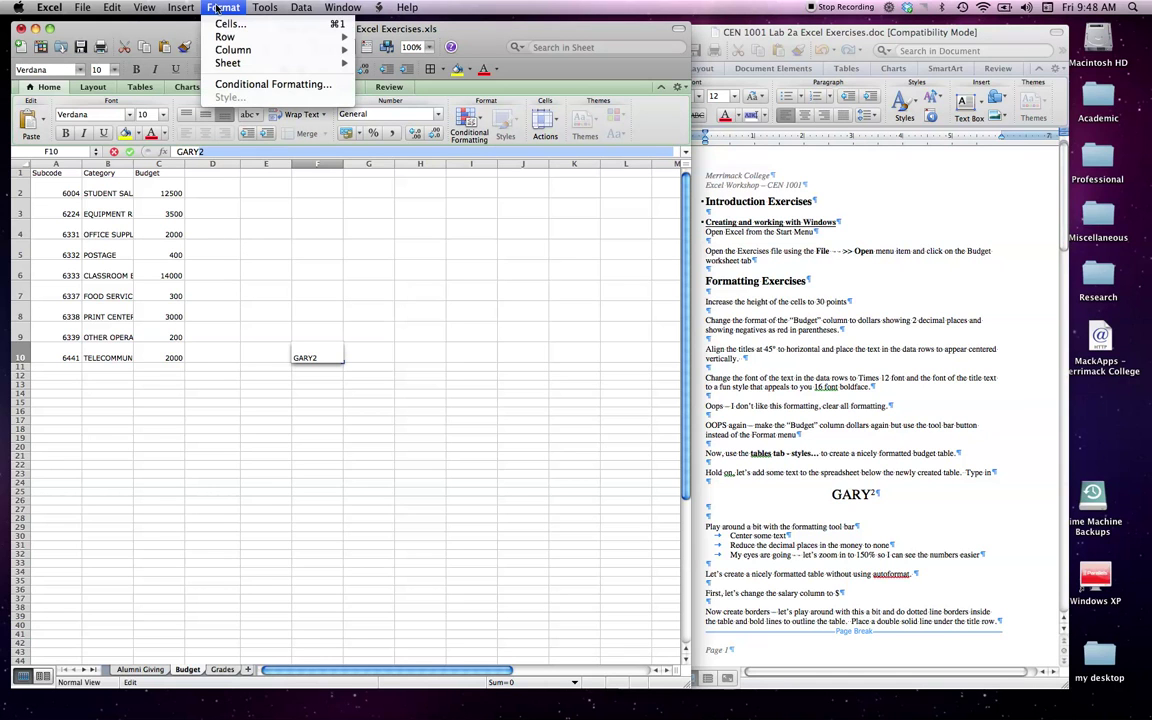
left_click(226, 27)
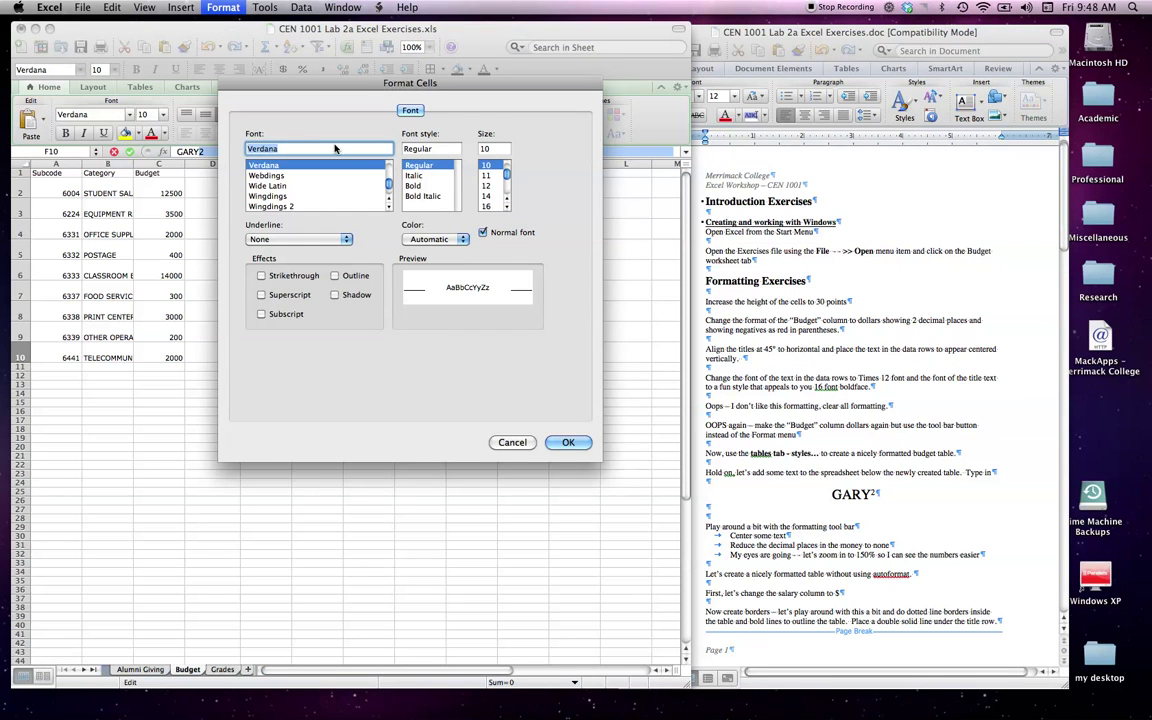
left_click(261, 295)
left_click(568, 442)
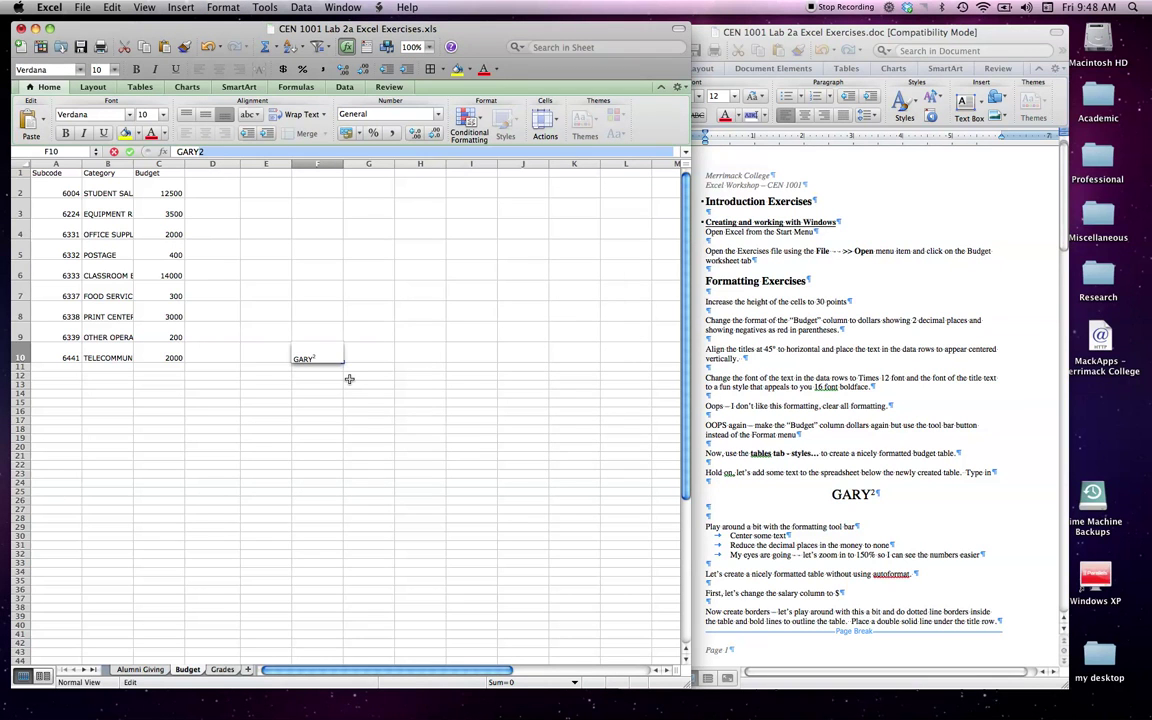
key("Return")
left_click(299, 354)
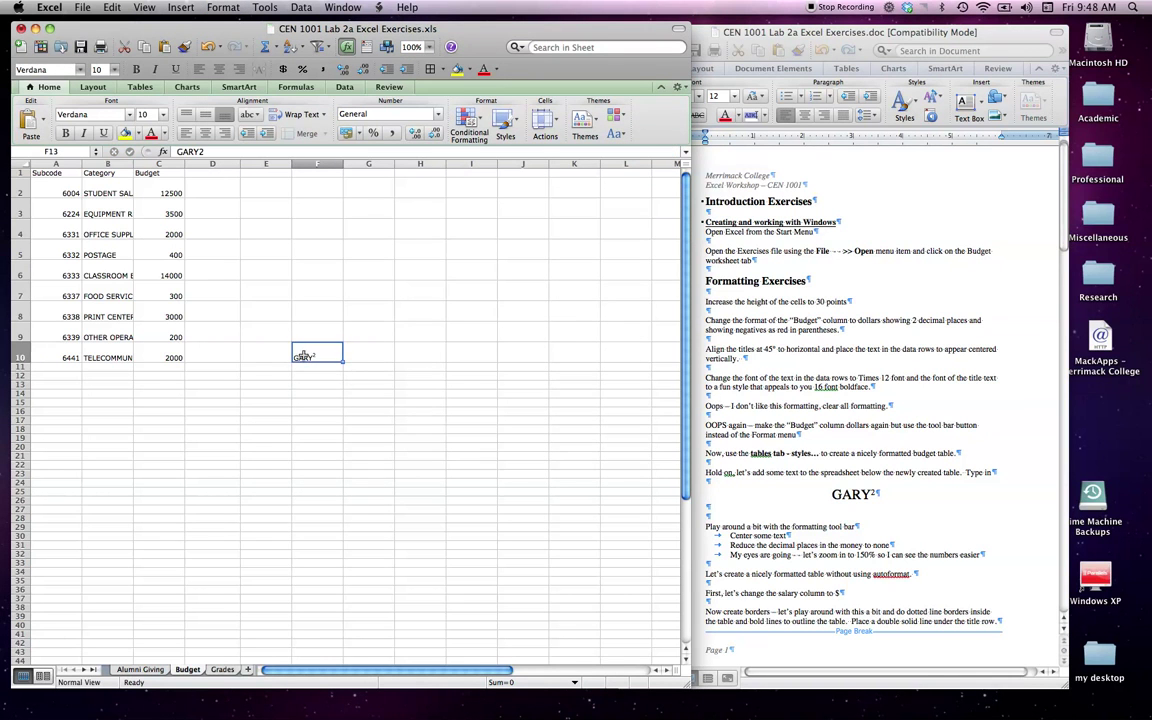
left_click(424, 385)
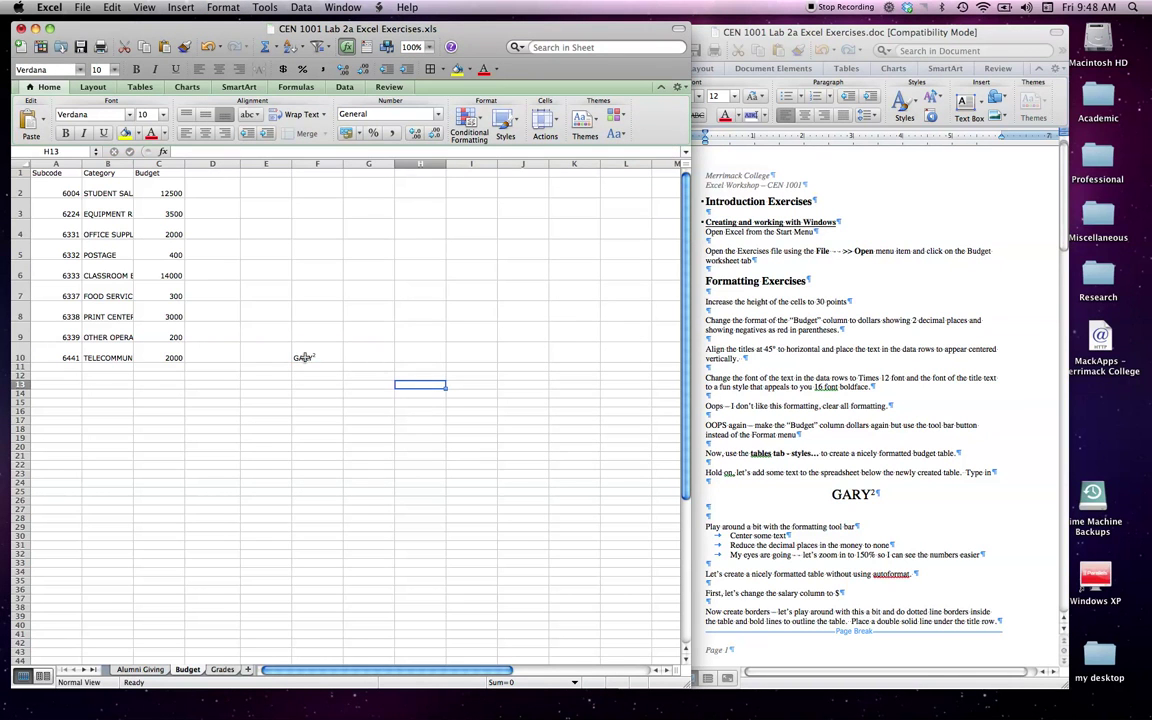
Step: Center the text in cell F10 both horizontally and vertically
left_click(305, 357)
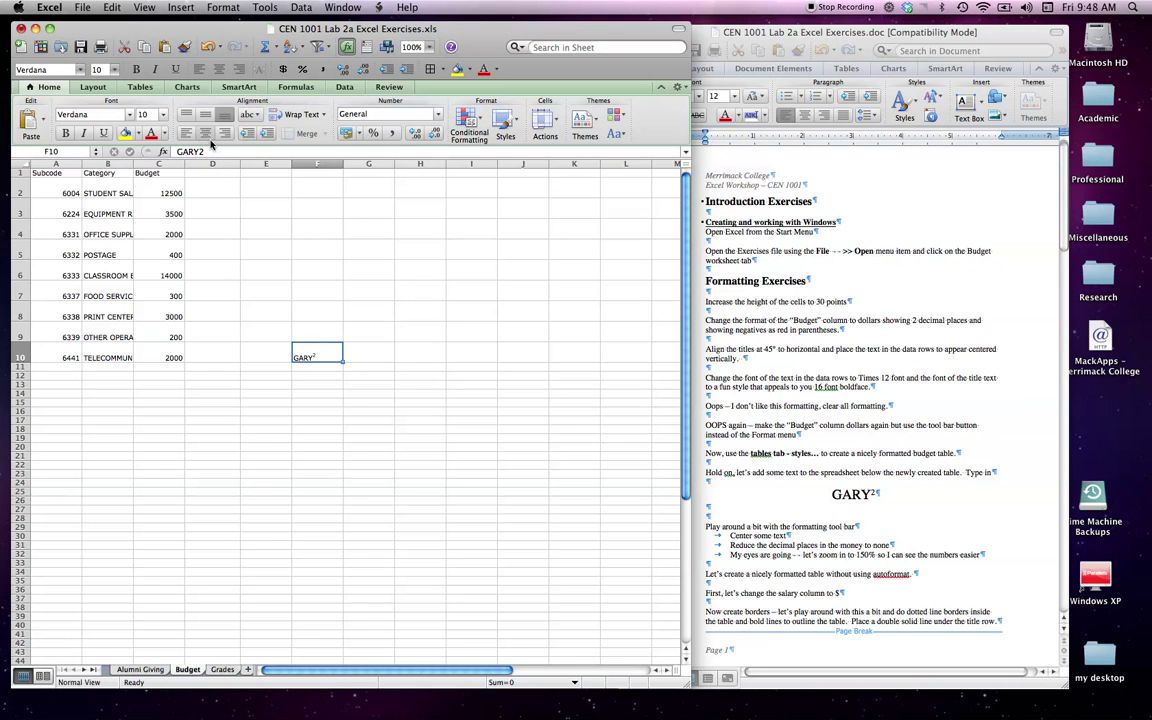
left_click(205, 133)
left_click(204, 114)
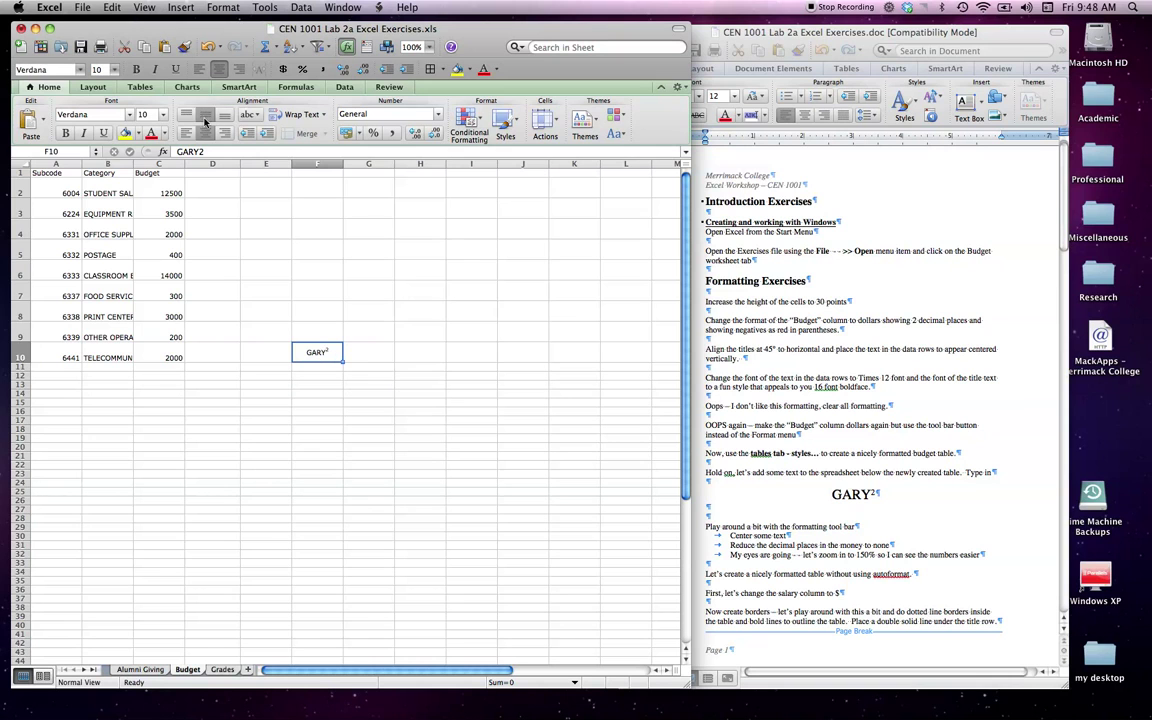
Step: Try right, bottom, top and left alignments on cell F10's text, ending with it centered horizontally and vertically
left_click(224, 133)
left_click(224, 114)
left_click(186, 114)
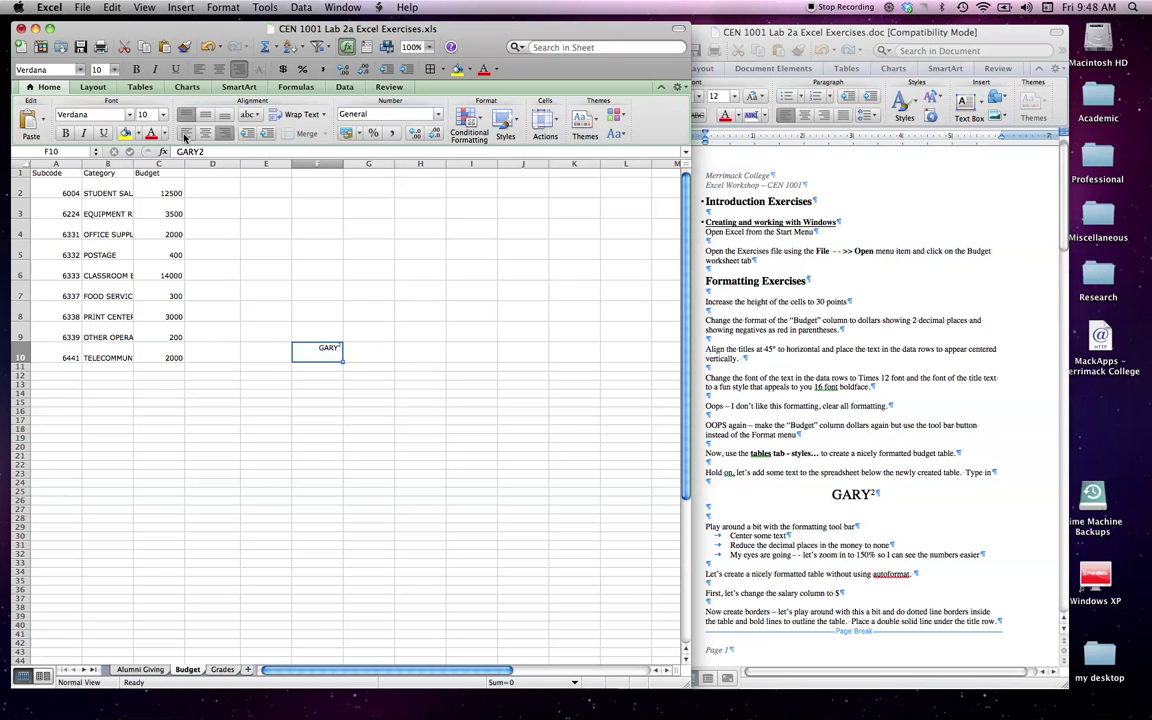
left_click(186, 133)
left_click(205, 133)
left_click(205, 114)
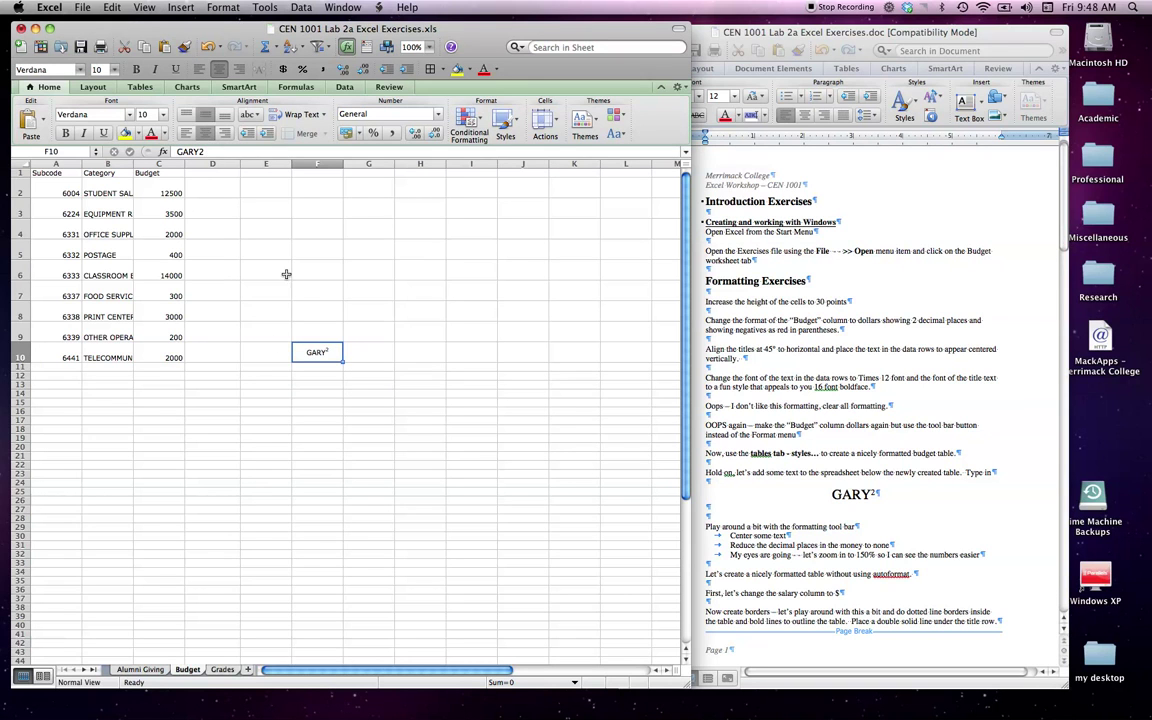
left_click(303, 308)
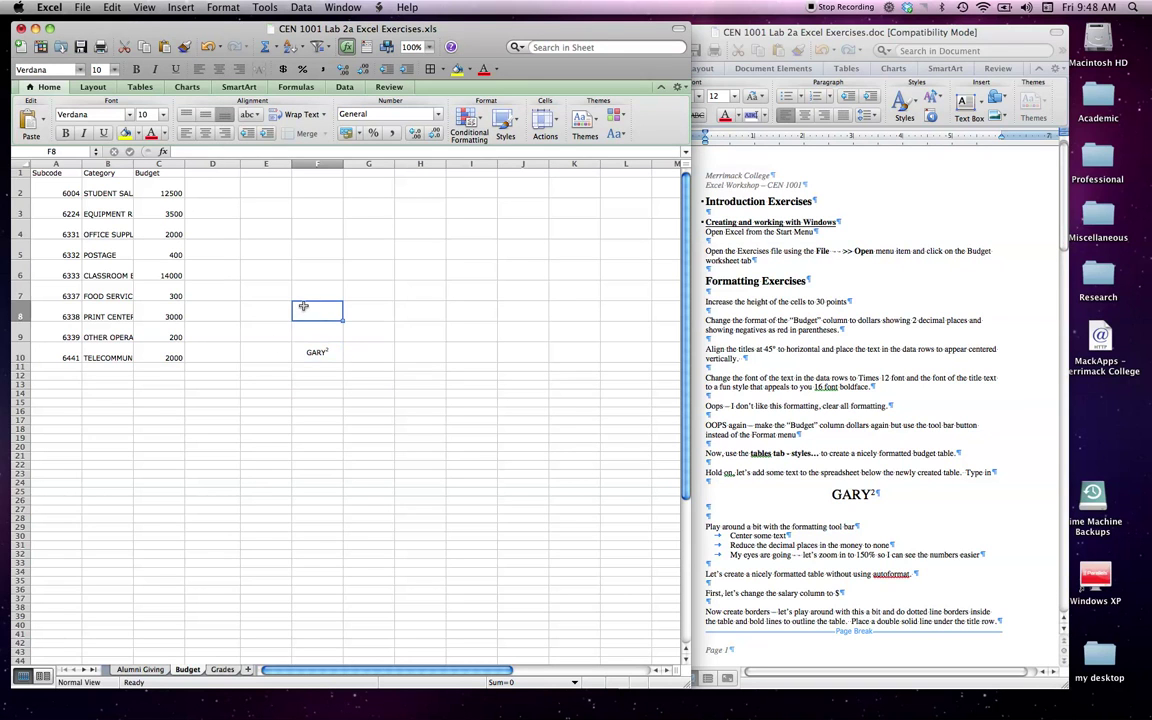
left_click(278, 381)
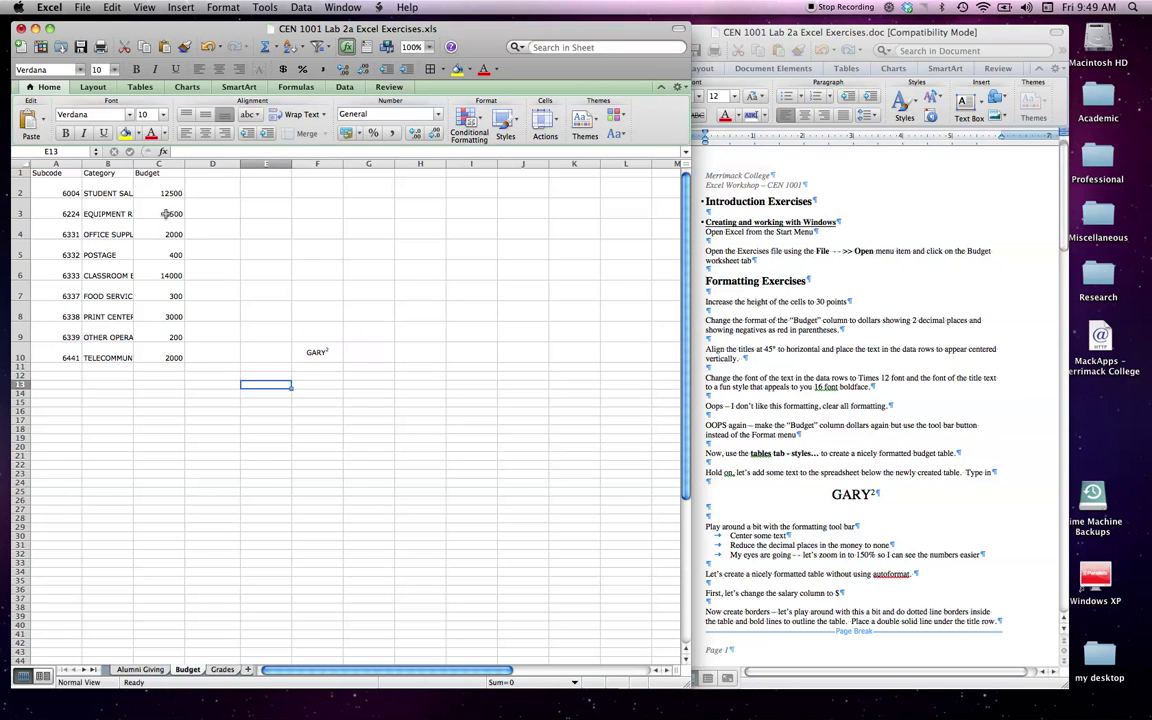
Step: Format the Budget amounts in C2:C10 as Currency with no decimal places
left_click_drag(168, 193, 172, 357)
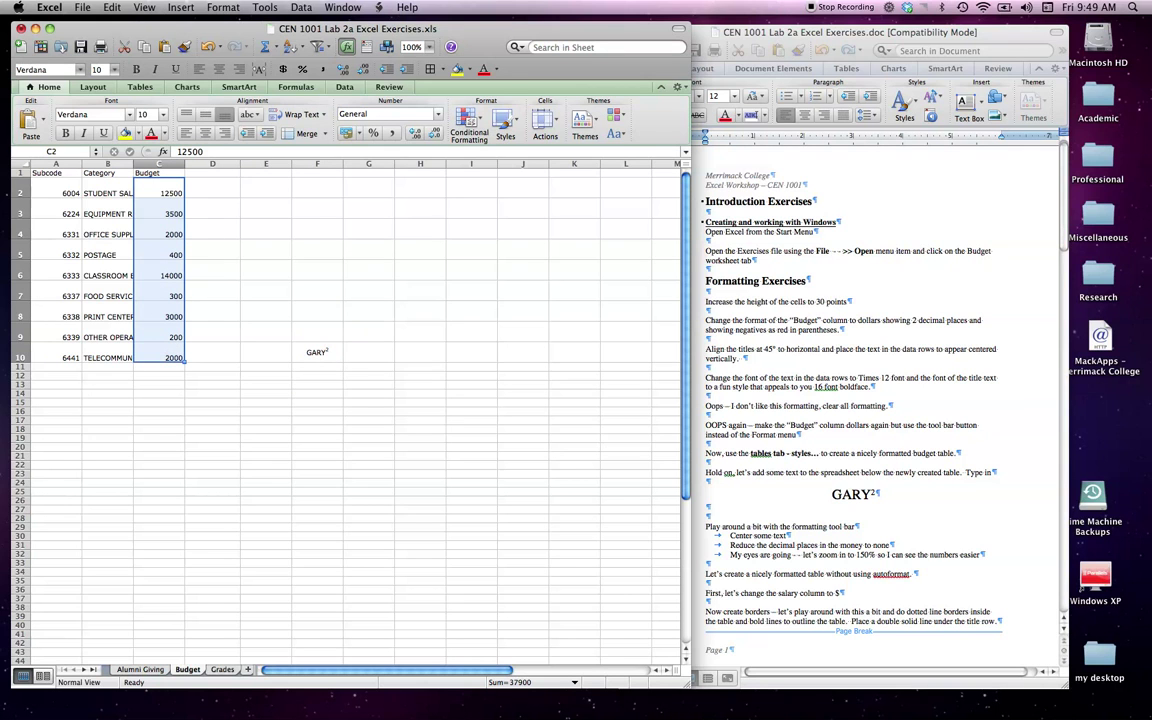
left_click(356, 114)
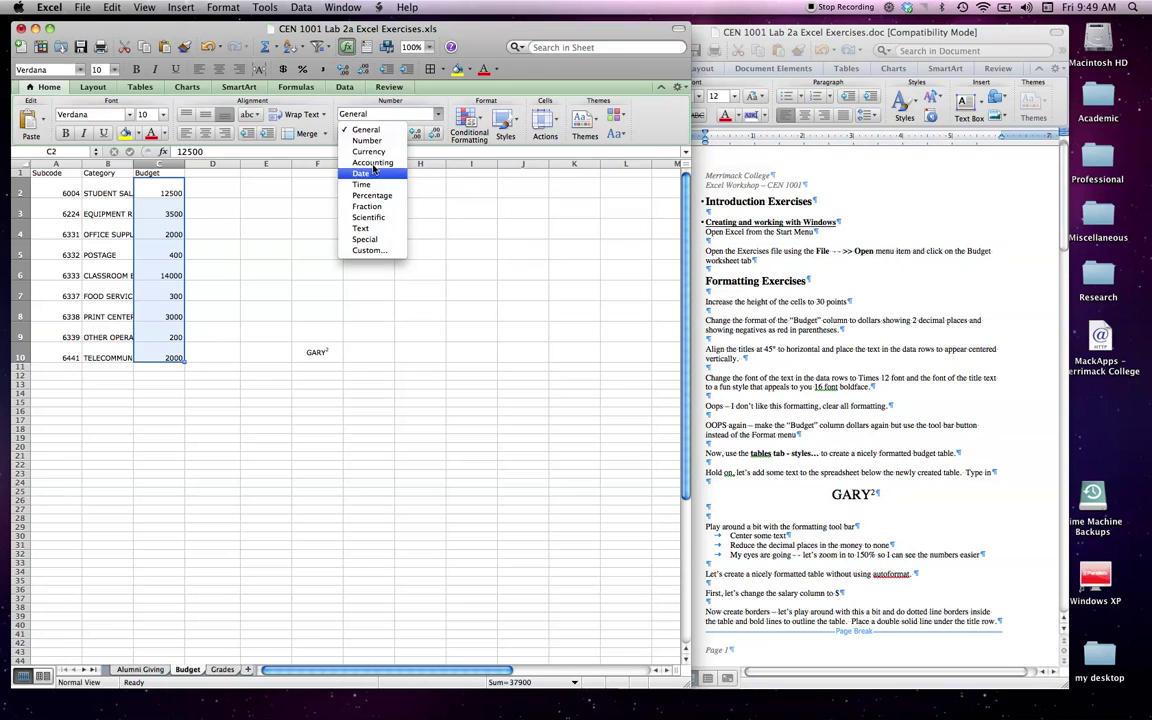
left_click(368, 151)
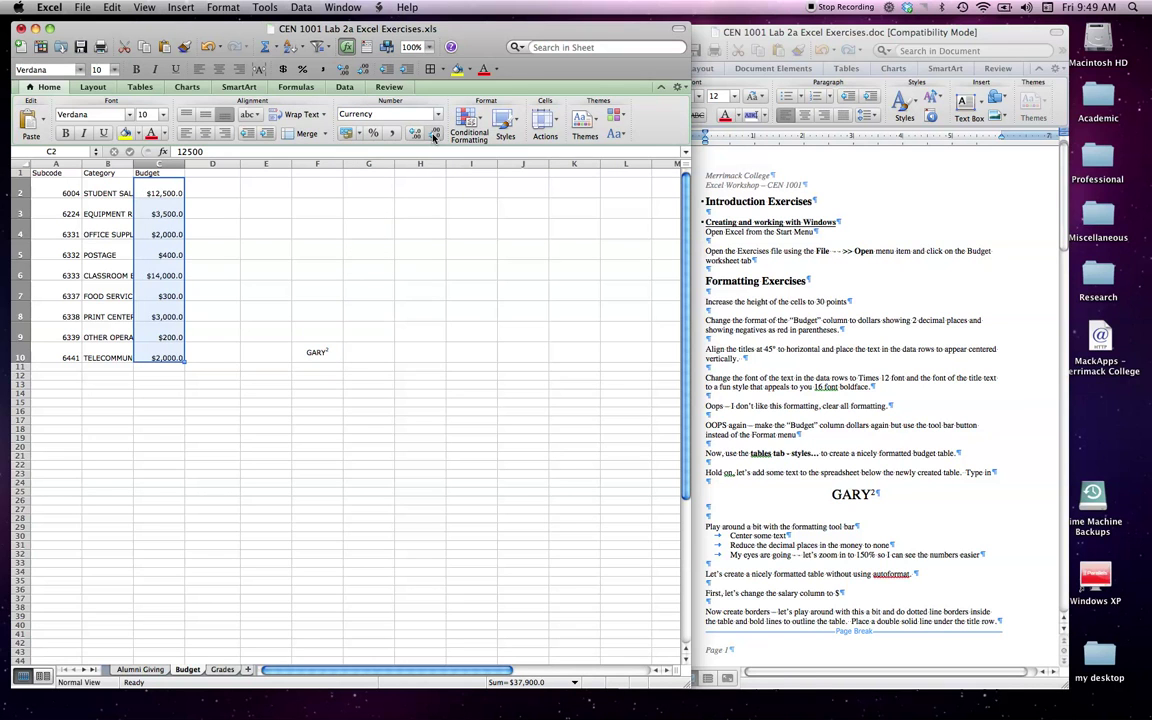
left_click(330, 267)
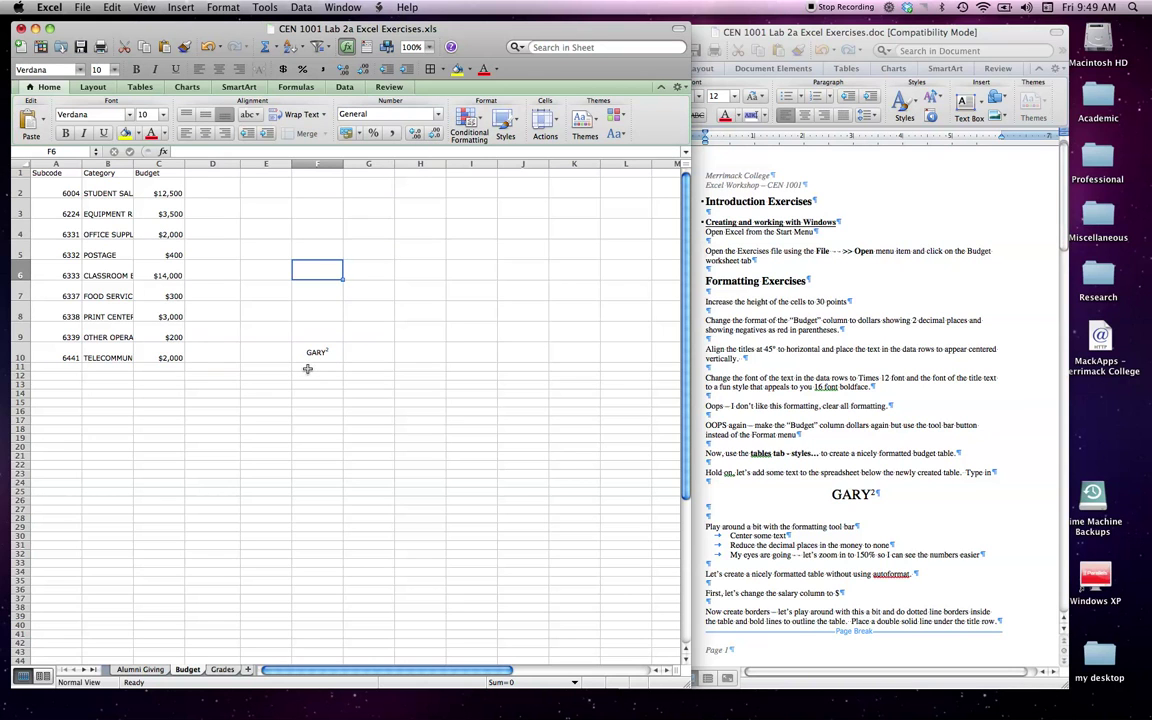
left_click(388, 314)
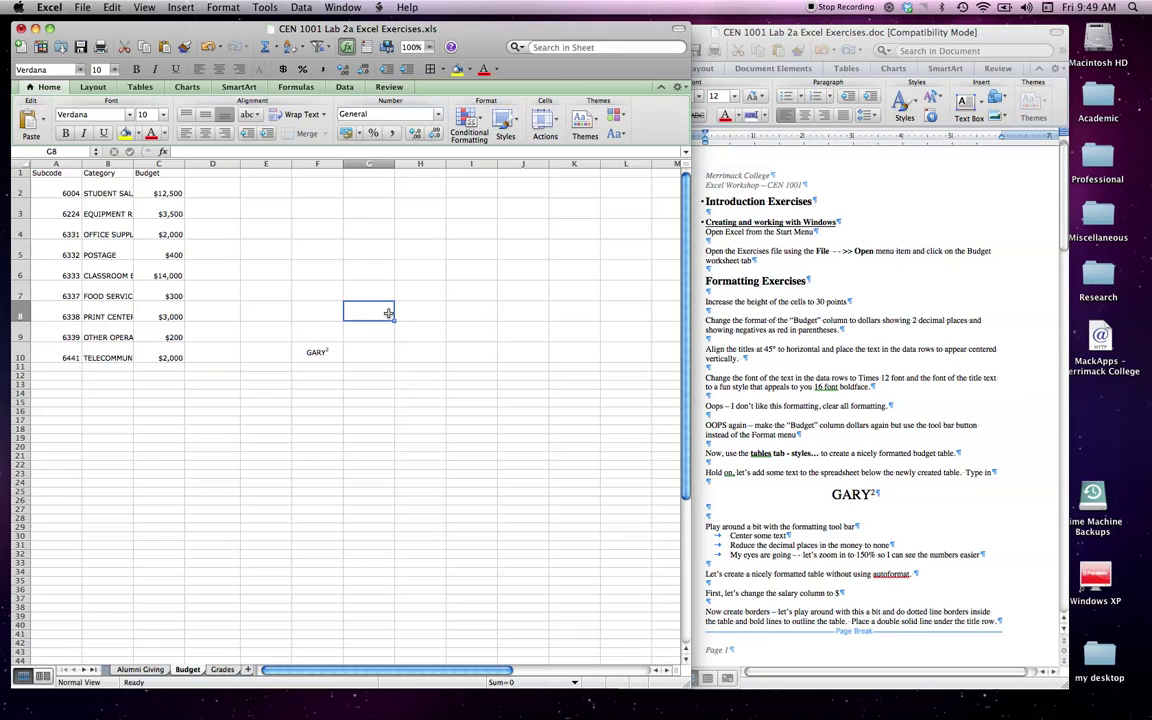